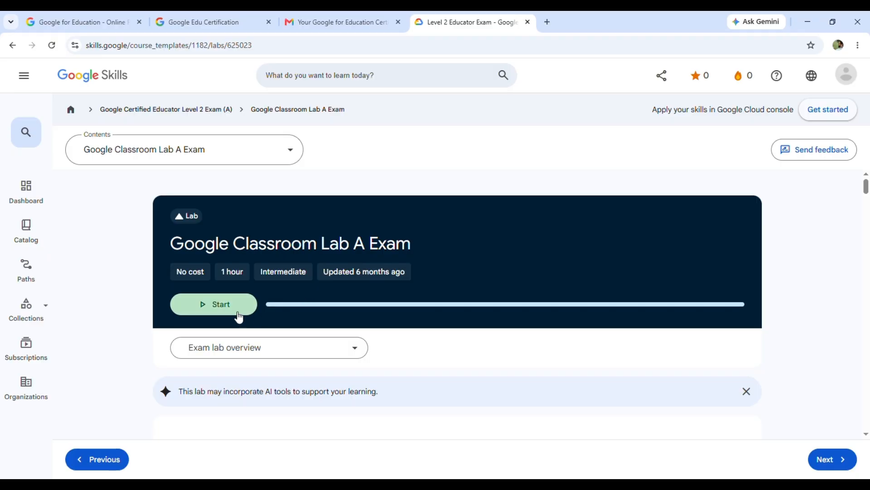
Start the Google Classroom Lab A Exam, complete the human verification and confirm ending all existing labs
click(238, 312)
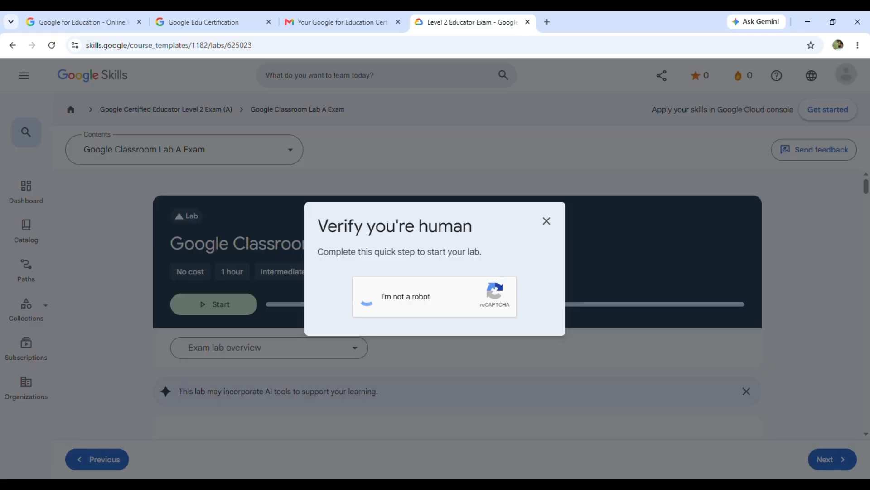
click(368, 296)
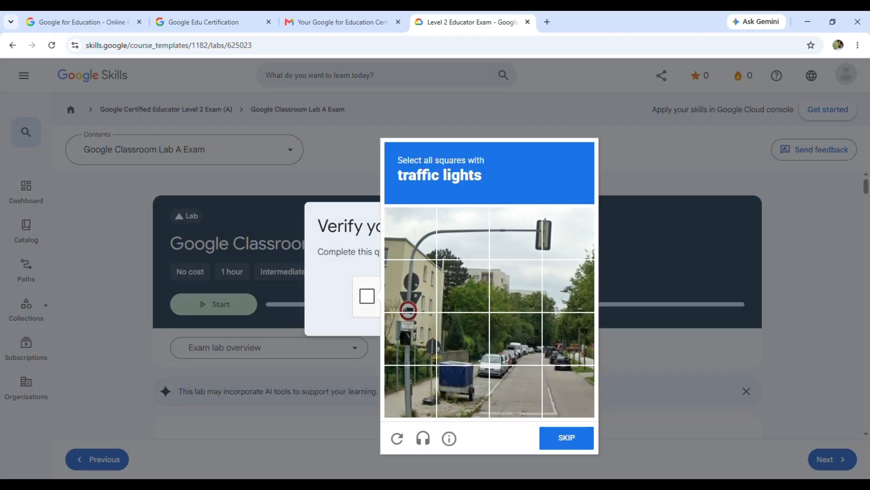
click(562, 234)
click(522, 234)
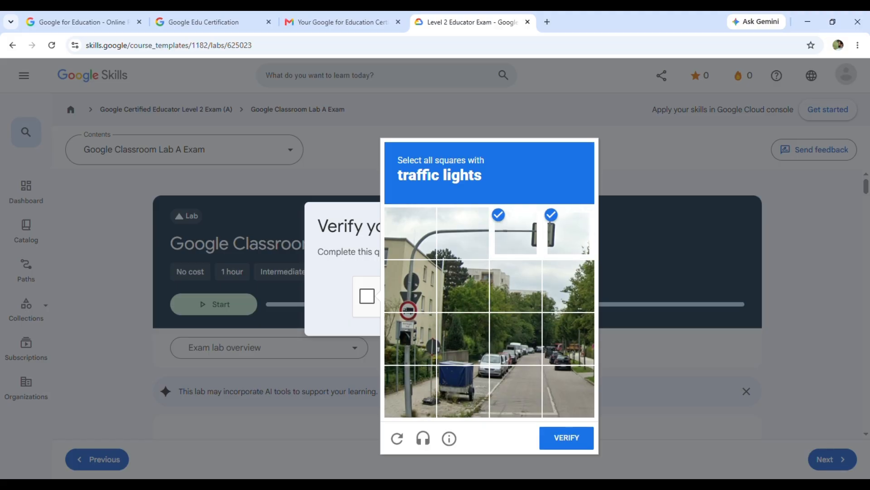
click(566, 438)
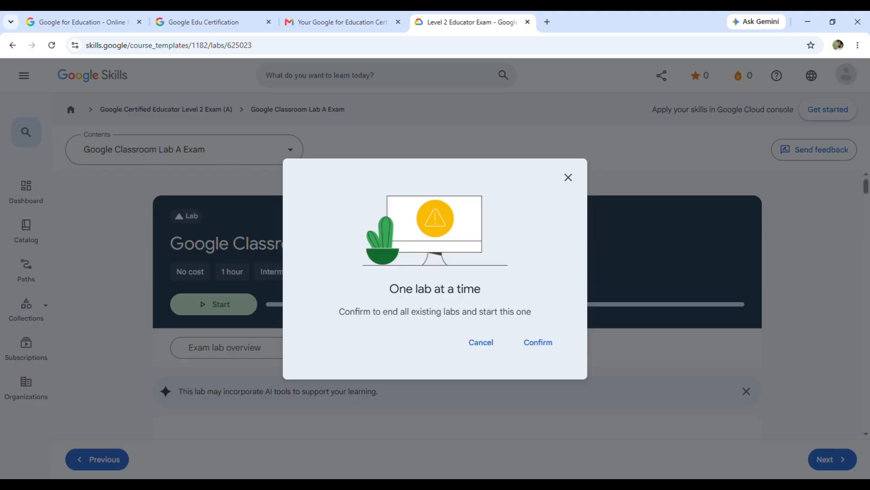
click(538, 342)
click(538, 342)
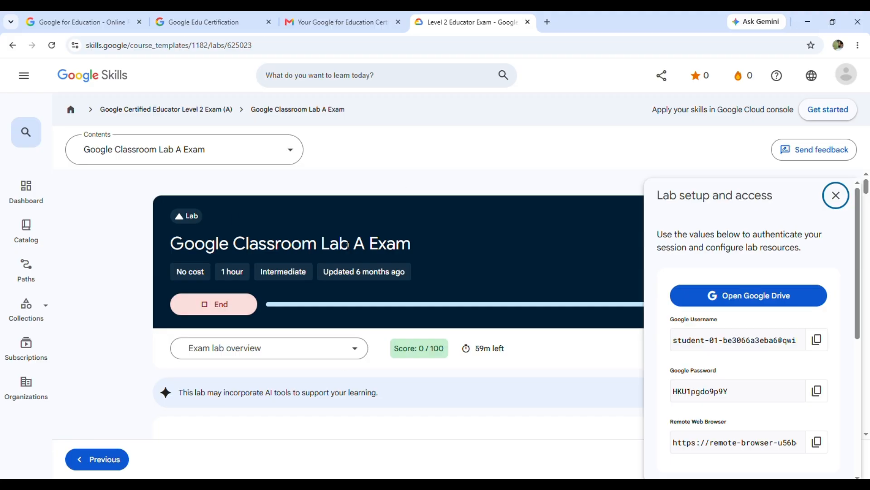
Copy the Remote Web Browser address from the lab setup details and open it in a new browser tab
scroll(685, 362, down, 5)
click(816, 234)
scroll(817, 233, up, 5)
click(547, 22)
key(ctrl+v)
key(Return)
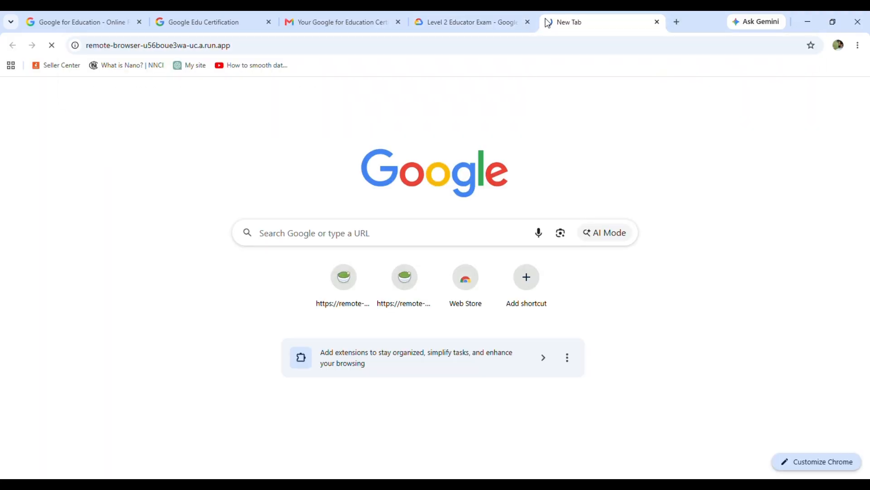
Copy the lab's Google username and return to the remote browser
click(471, 22)
click(817, 339)
scroll(490, 339, down, 3)
scroll(487, 339, down, 10)
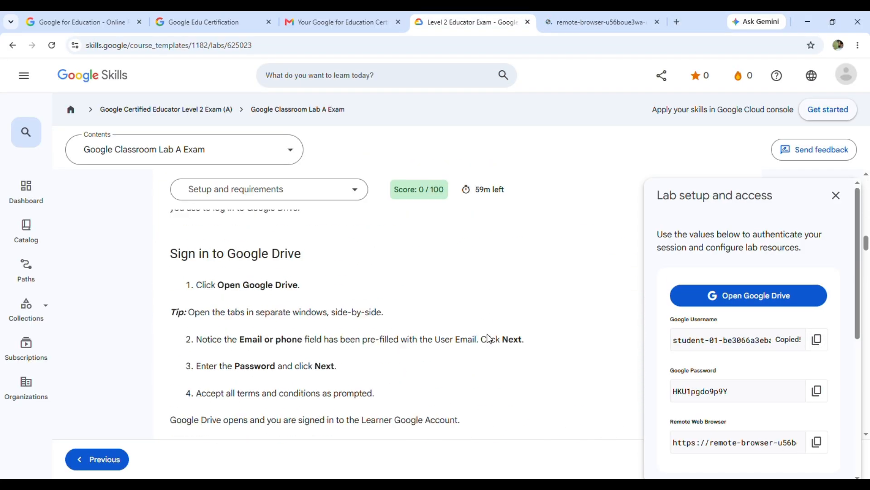
click(648, 20)
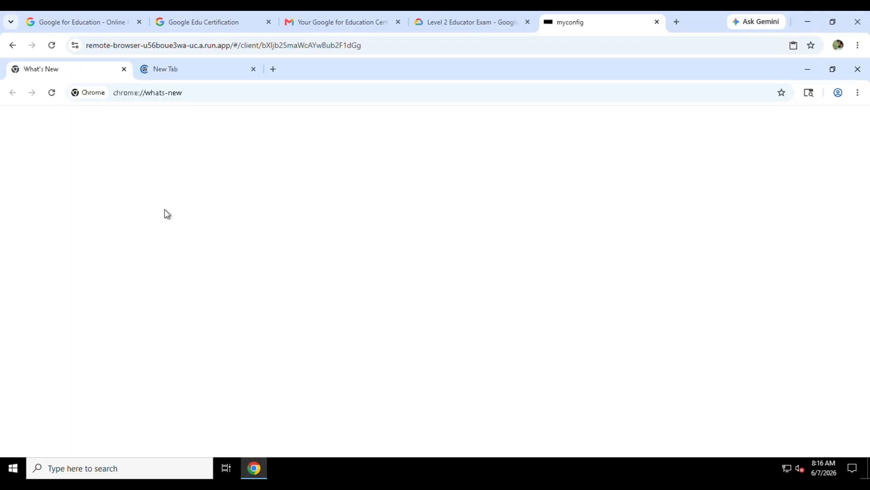
Search for "google classroom" in the remote browser and open the Classroom sign-in from the Google for Education result
click(176, 77)
text(google classrom)
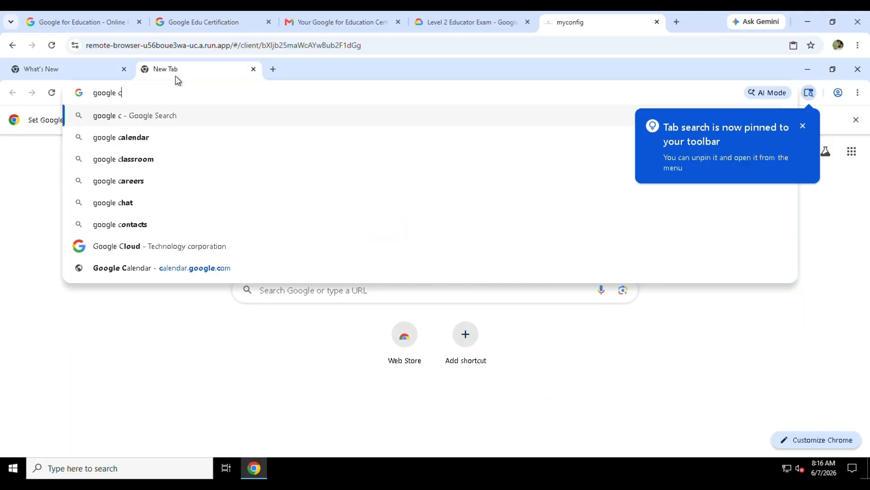
click(202, 115)
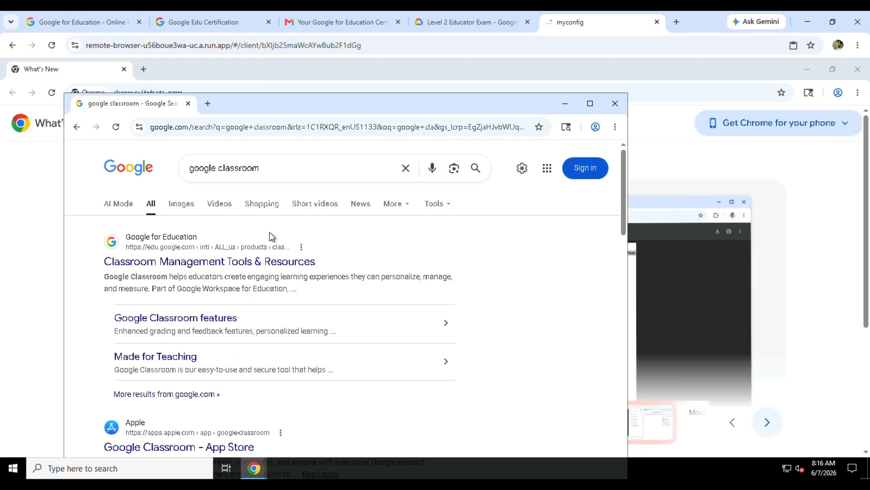
drag(152, 102, 290, 72)
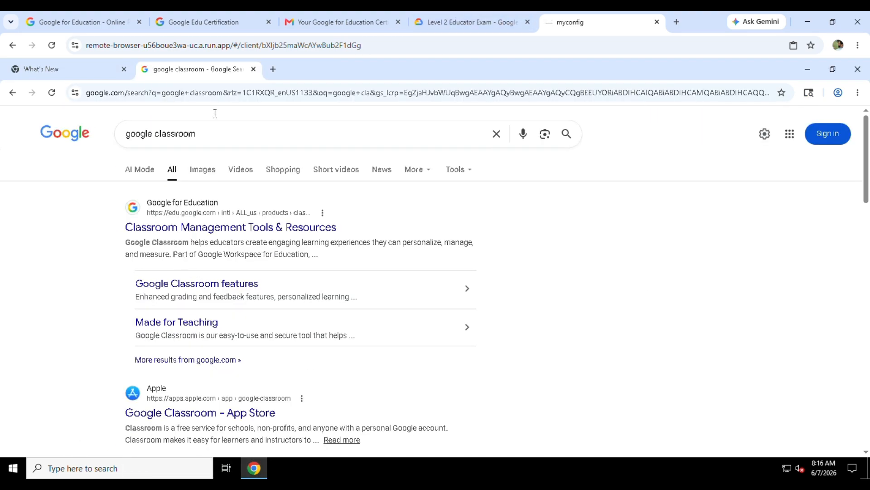
click(287, 227)
click(745, 127)
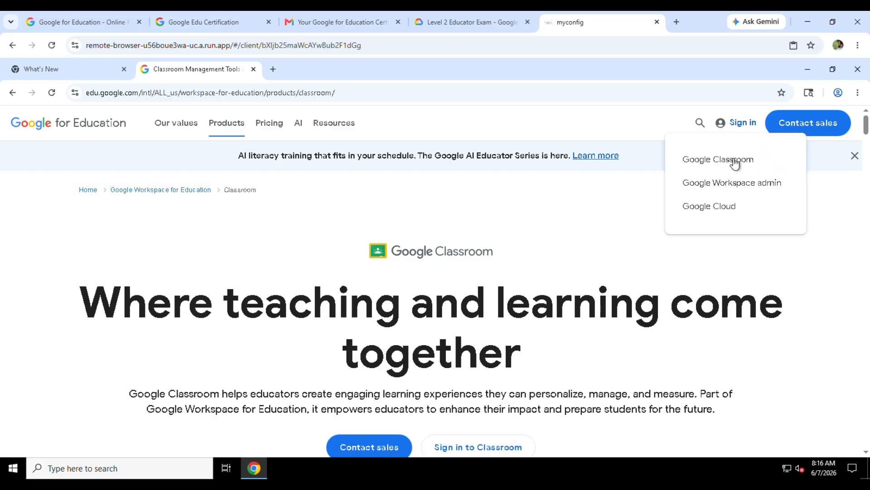
click(730, 159)
Sign in to Google Classroom with the lab's username and the account password
key(ctrl+v)
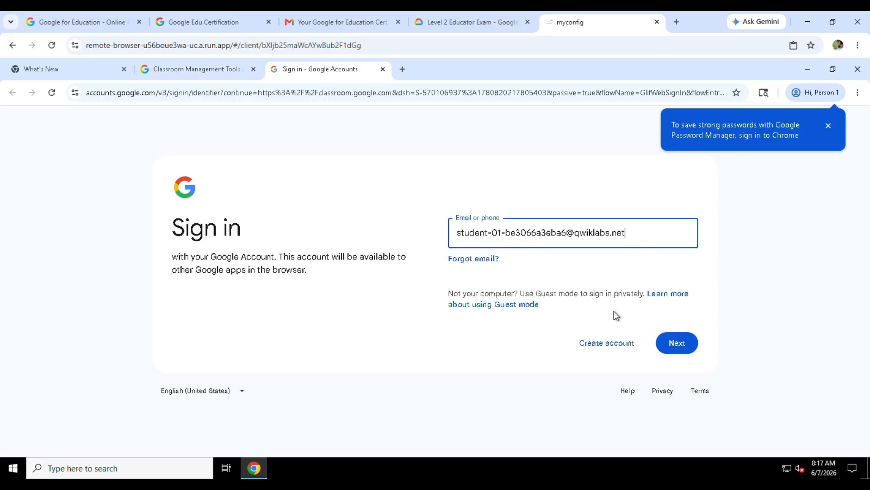
key(ctrl+shift+Tab)
key(ctrl+Tab)
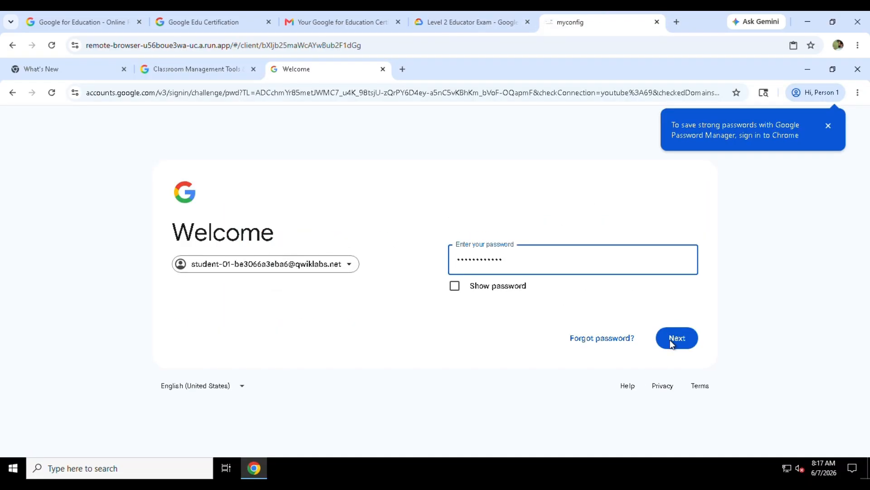
click(671, 343)
Continue as the student account, keep working in the existing Chrome profile and complete Classroom's welcome setup
click(484, 416)
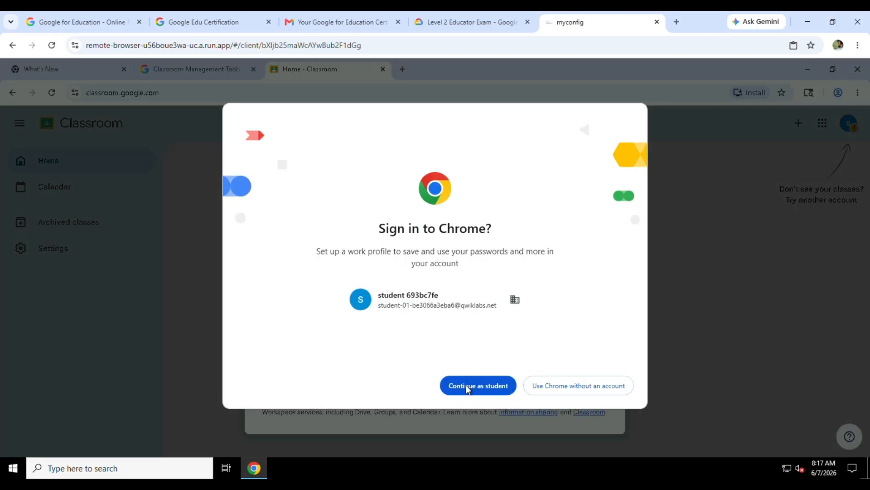
click(467, 387)
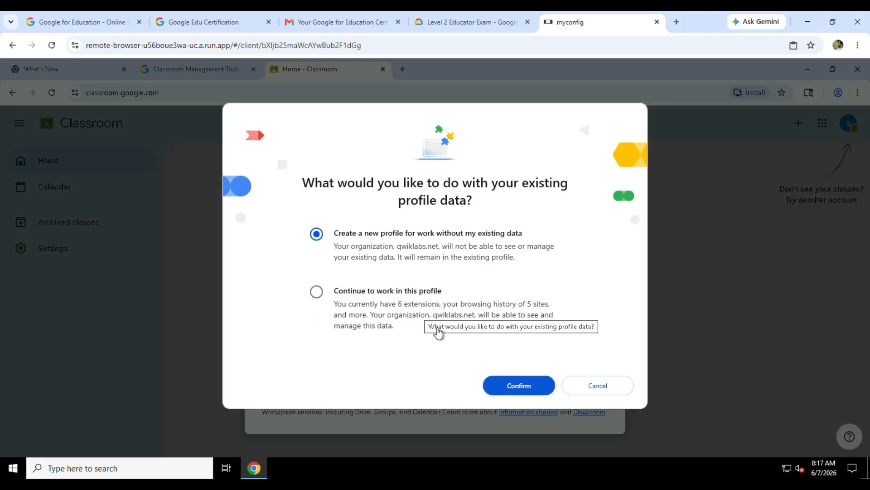
click(437, 331)
click(535, 393)
click(467, 386)
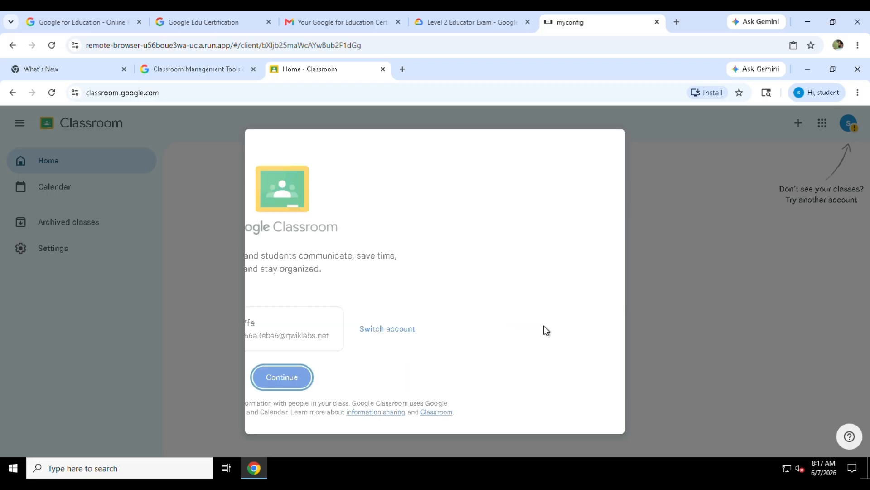
click(544, 349)
Create a class named "Flipped Class" in Google Classroom, using the name copied from Task 1
click(472, 22)
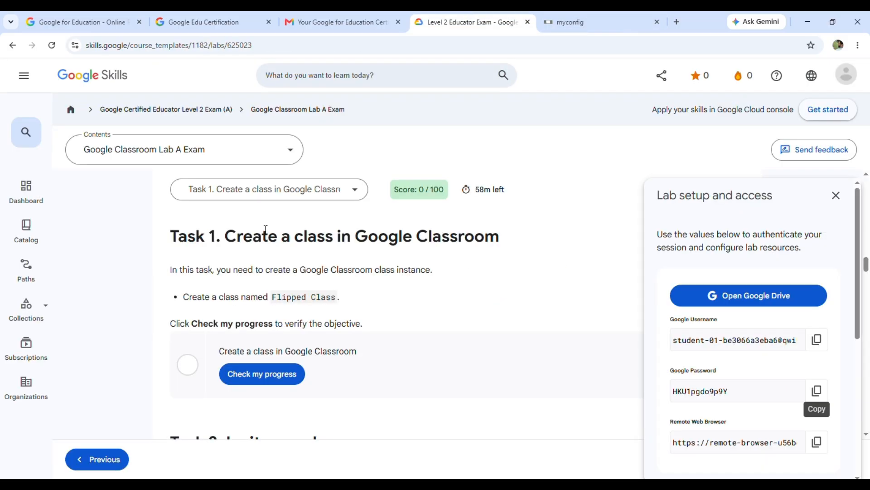
drag(272, 297, 339, 298)
click(554, 21)
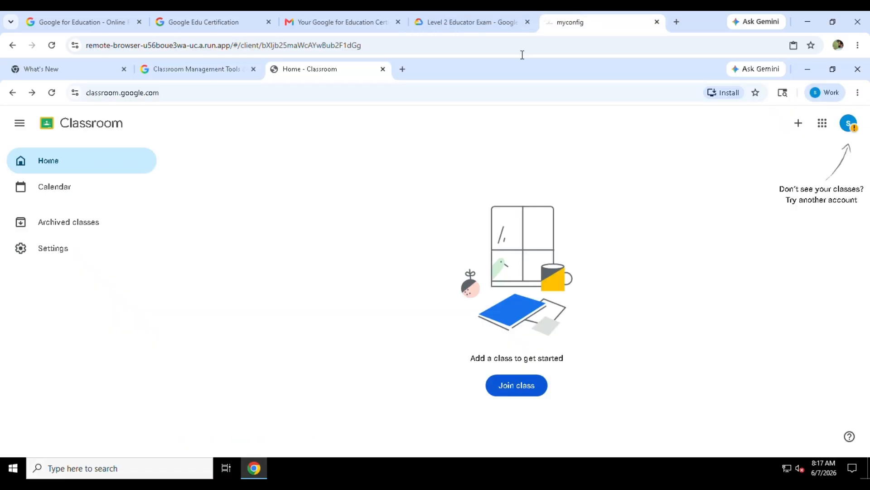
click(802, 125)
click(769, 174)
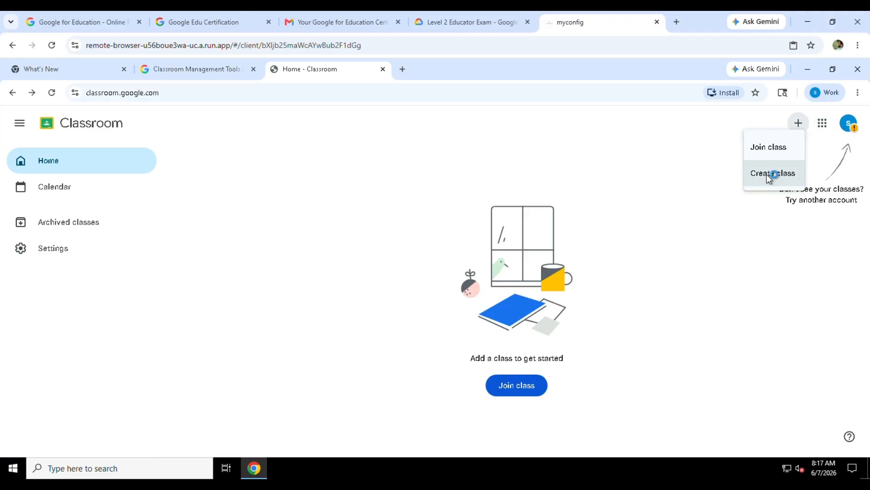
key(ctrl+v)
click(558, 408)
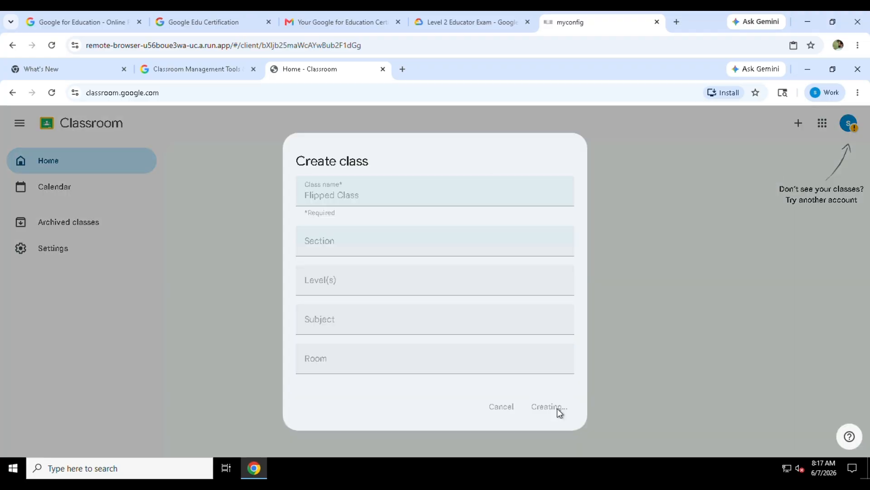
Check the lab progress for Task 1, hide the lab setup details and bring up the Task 2 instructions
click(472, 22)
click(263, 373)
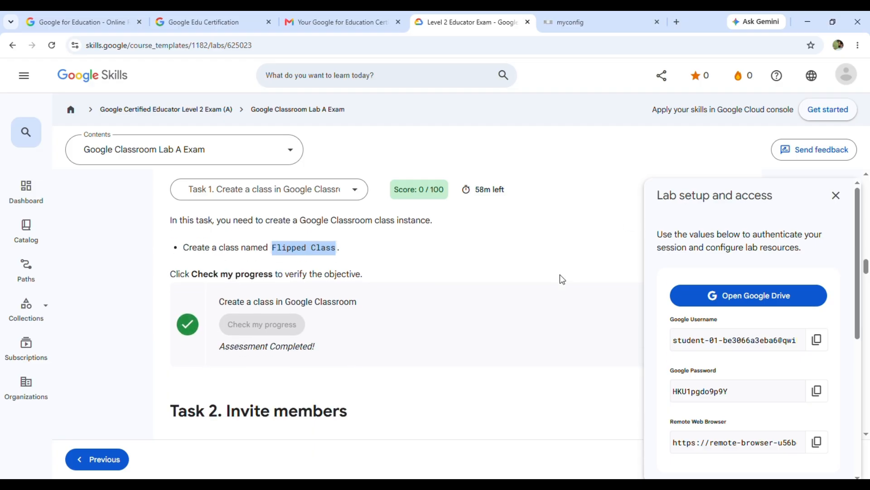
scroll(563, 279, down, 3)
click(836, 195)
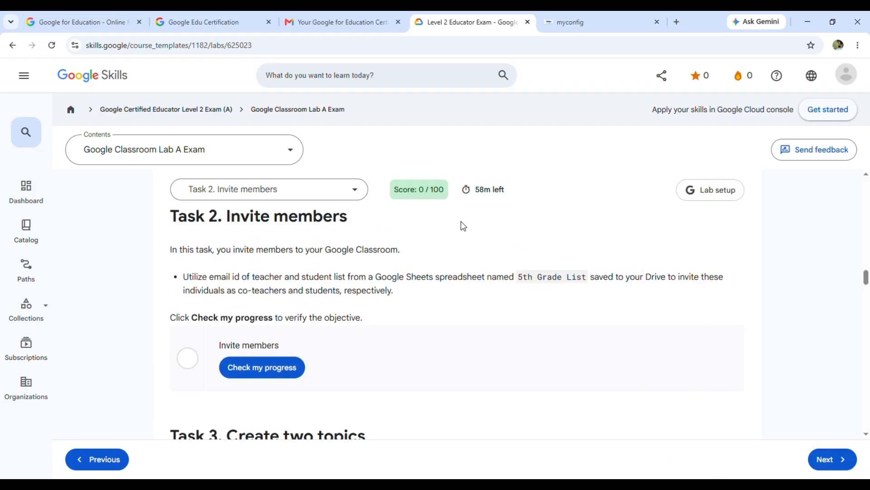
Search for Google Drive in a new tab of the remote browser and open Drive's Storage page
key(ctrl+Tab)
scroll(461, 237, down, 1)
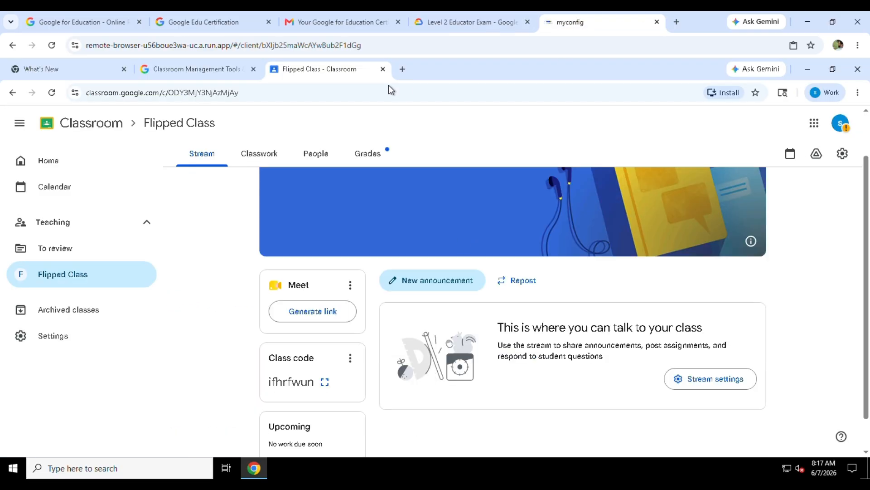
click(402, 69)
text(goole driv)
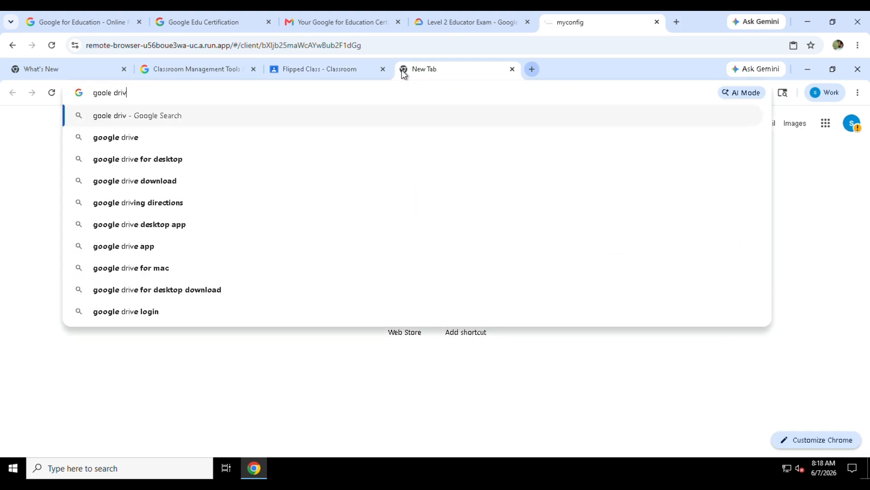
text(e)
key(Return)
click(183, 344)
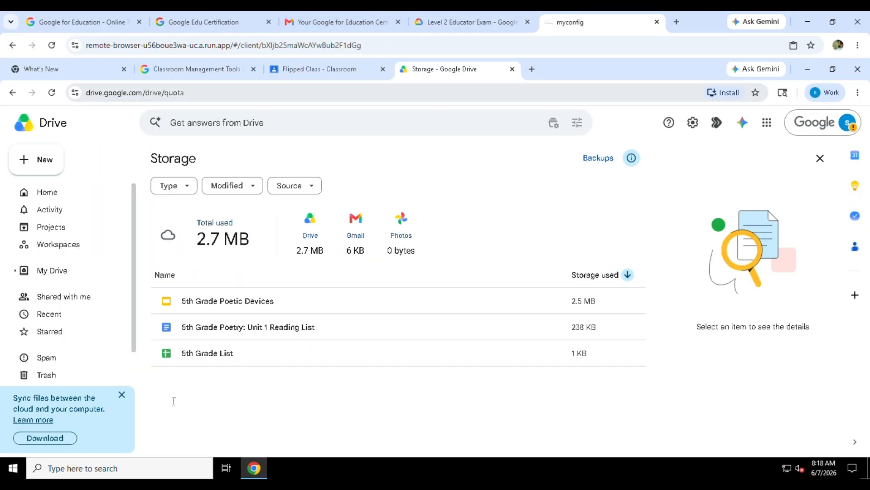
Open the 5th Grade List spreadsheet and dismiss the Gemini and security limitations notices
double_click(211, 354)
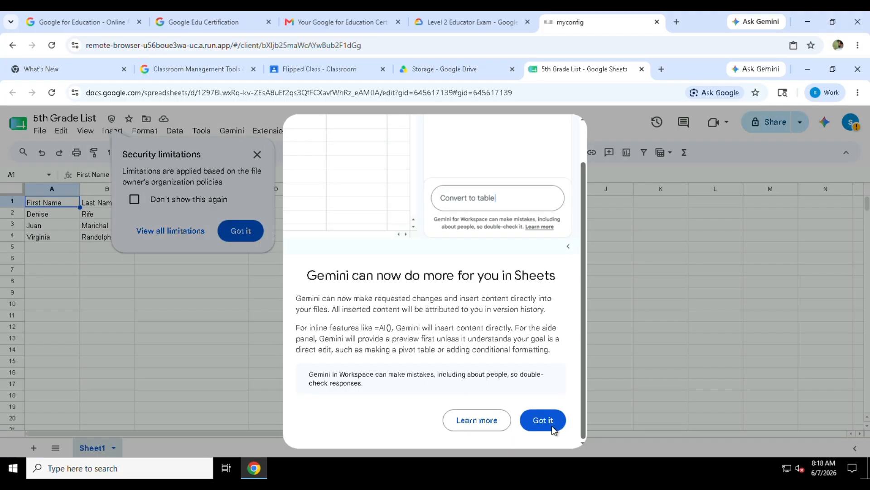
click(554, 426)
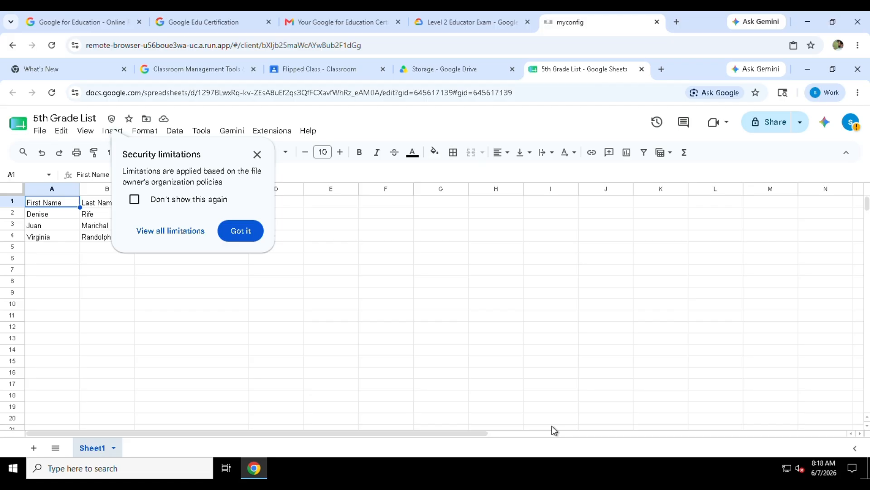
click(259, 232)
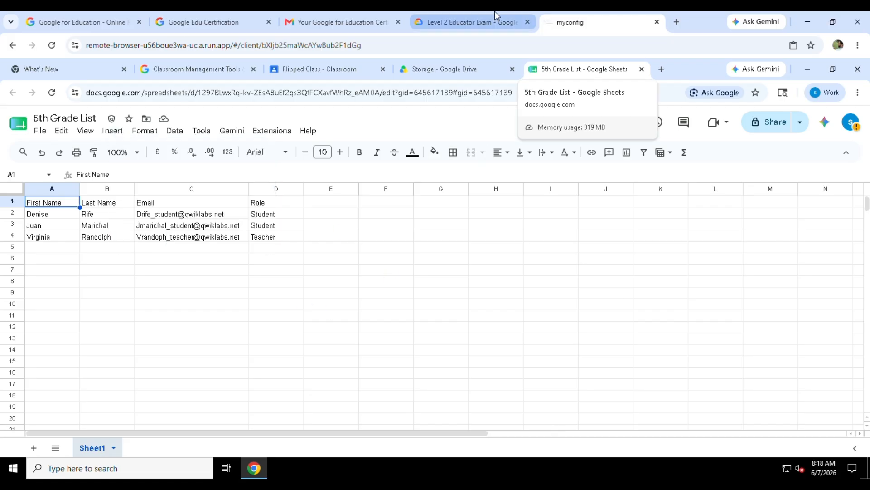
Copy the teacher's email address from cell C4 of the 5th Grade List spreadsheet
click(226, 239)
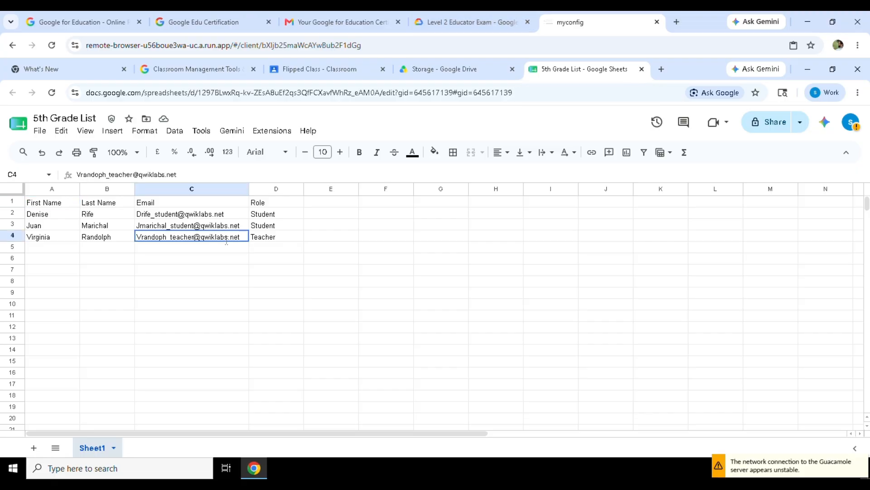
double_click(241, 240)
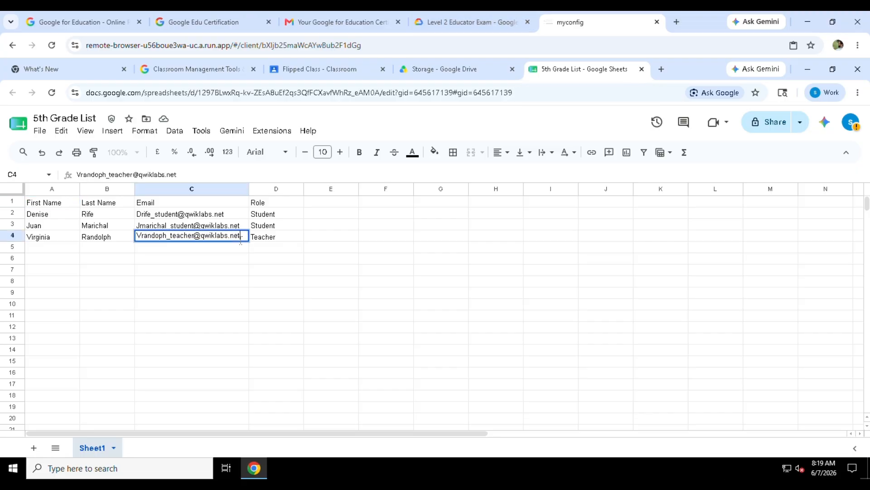
key(ctrl+a)
key(ctrl+c)
click(471, 22)
click(585, 22)
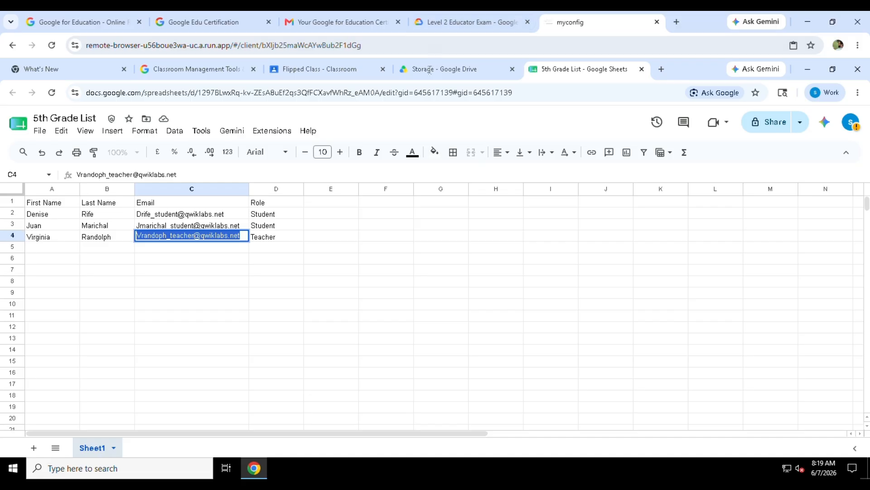
Open the People page of Flipped Class in Classroom and bring up an empty teacher invitation
click(435, 69)
click(358, 72)
click(323, 164)
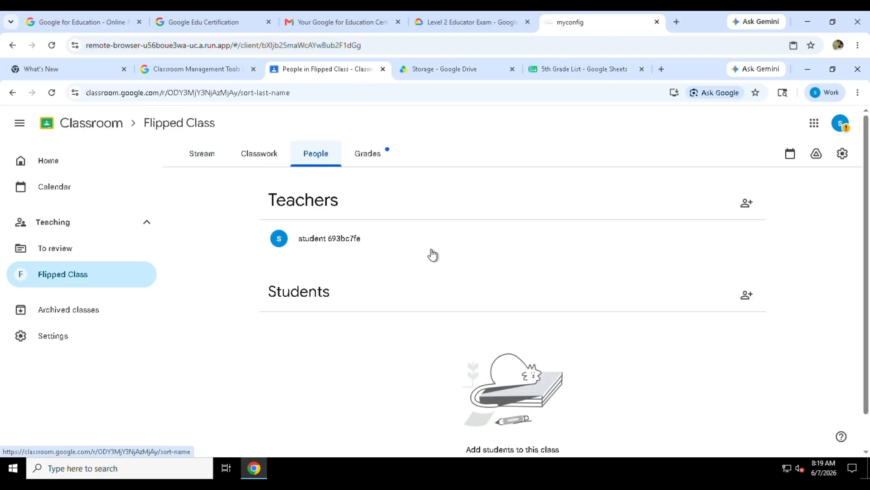
click(750, 212)
text(Flipped Class)
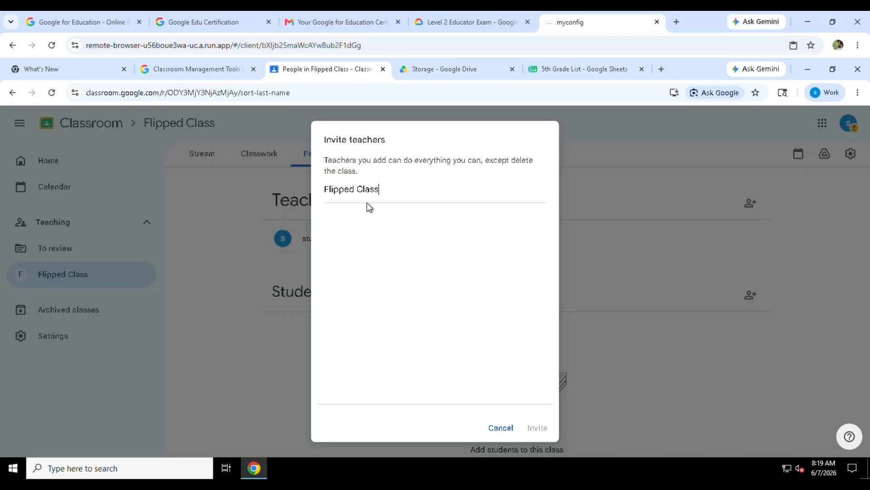
key(ctrl+a)
key(BackSpace)
Invite the teacher listed in row 4 of the 5th Grade List as co-teacher, using the email address from cell C4
click(362, 21)
click(579, 17)
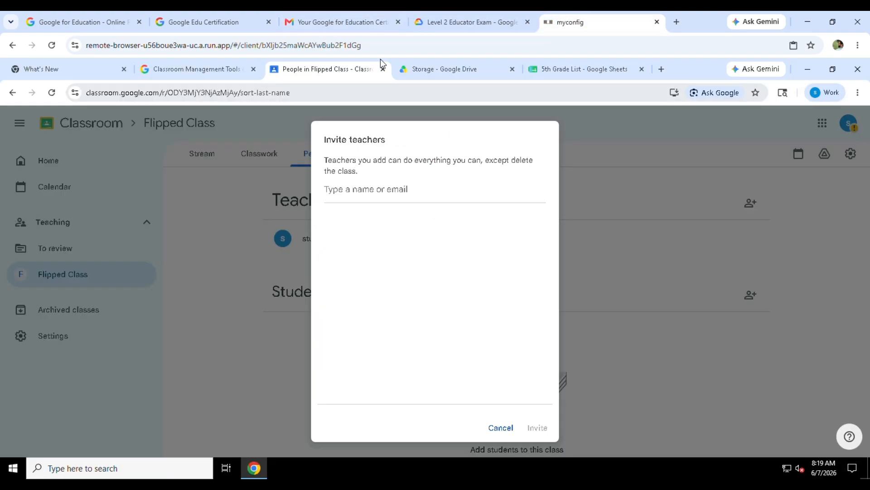
click(561, 70)
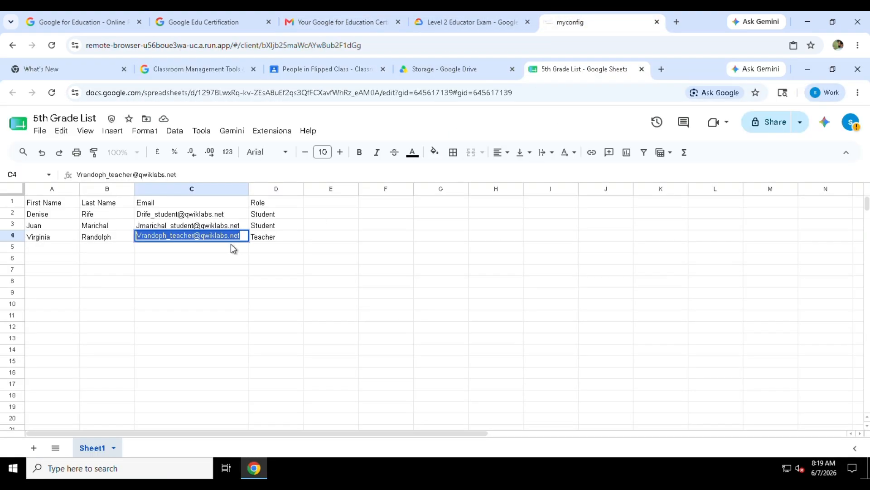
click(326, 72)
key(ctrl+v)
click(538, 426)
Review the Task 2 instructions and copy the student email address from cell C3 of the 5th Grade List
click(482, 15)
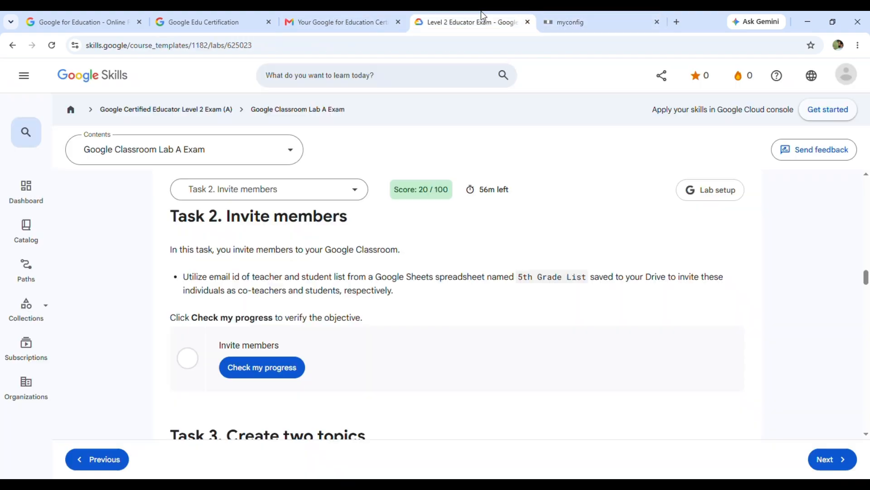
click(579, 22)
click(552, 71)
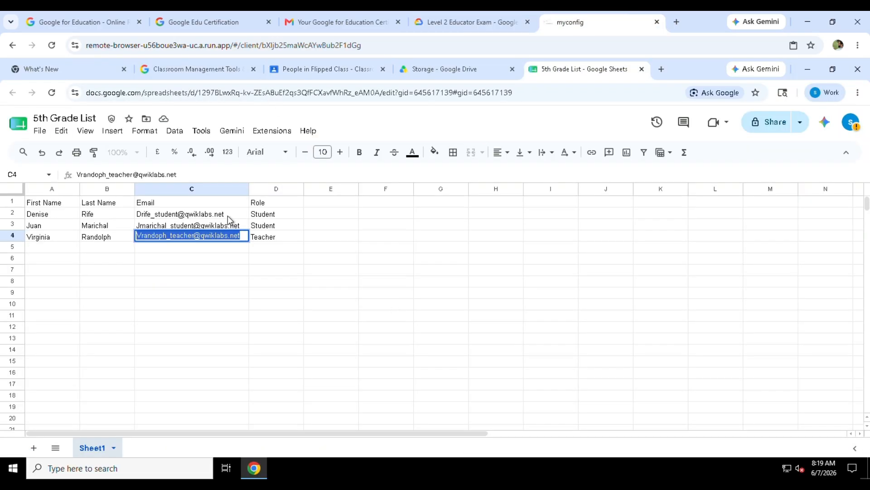
triple_click(220, 225)
key(ctrl+c)
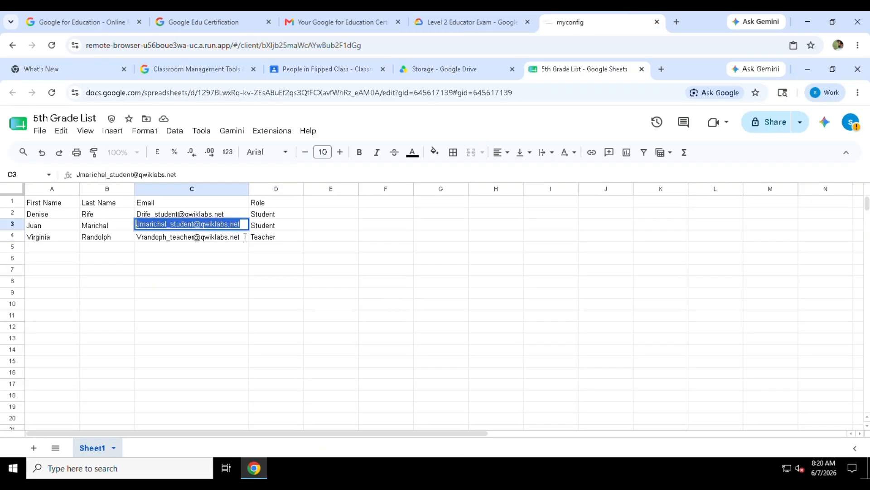
Start a student invitation for Flipped Class and add the copied student email address as a recipient
click(339, 74)
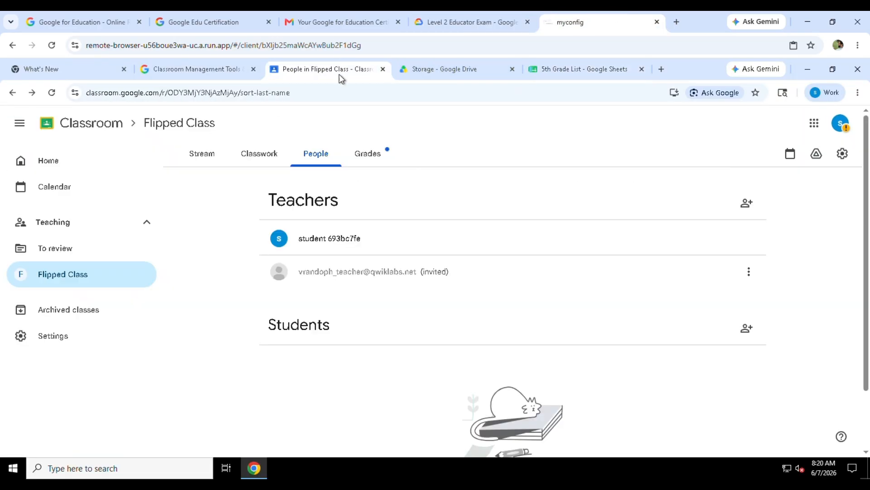
click(748, 330)
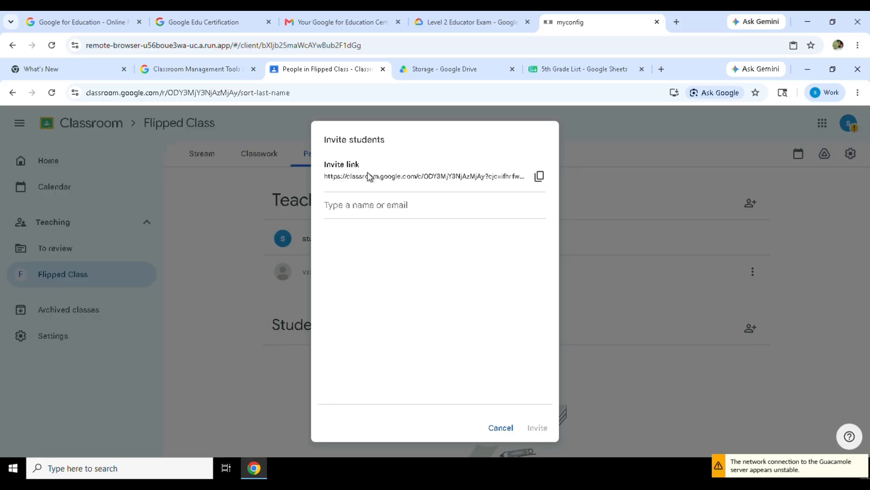
click(352, 211)
key(ctrl+v)
Add the student email address from cell C2 of the 5th Grade List to the invitation and invite both students
click(479, 18)
click(584, 21)
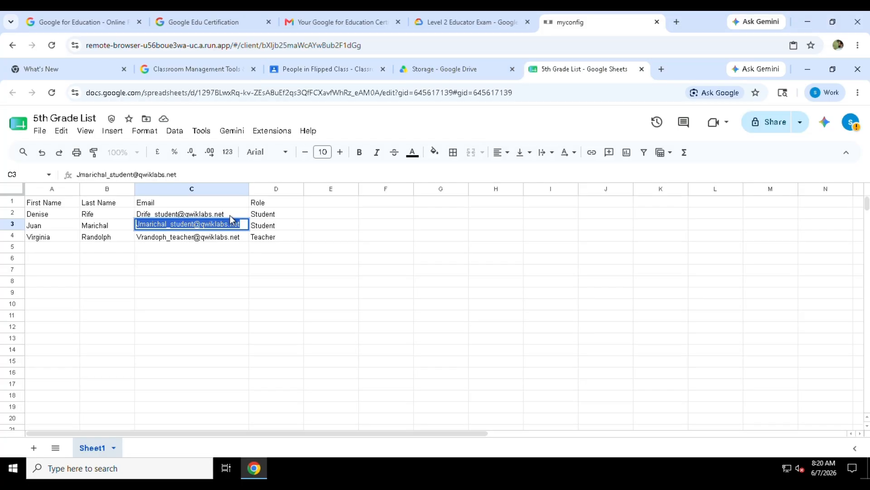
double_click(230, 216)
key(ctrl+a)
key(ctrl+c)
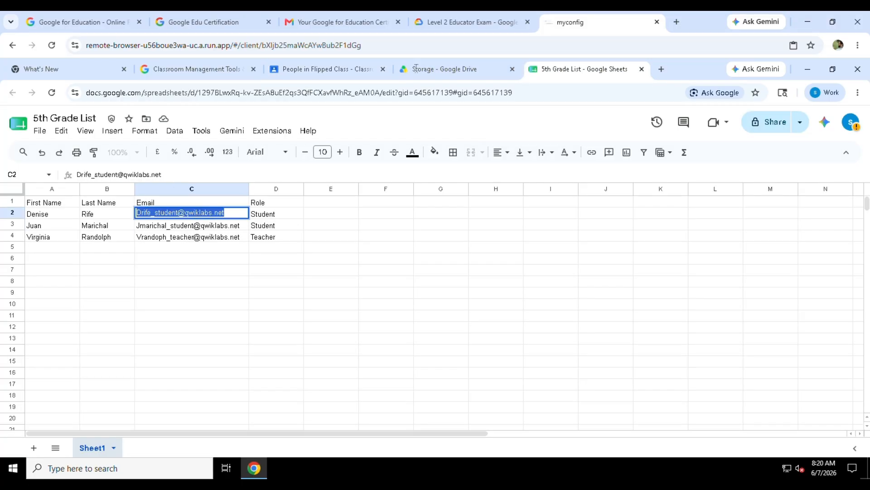
click(326, 69)
key(ctrl+v)
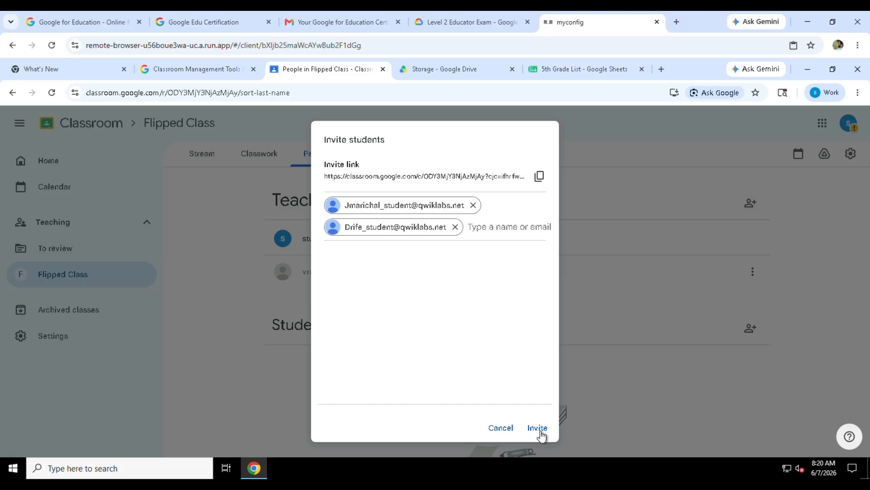
click(538, 428)
Check the lab progress for Task 2 and bring up the Task 3 instructions
click(471, 22)
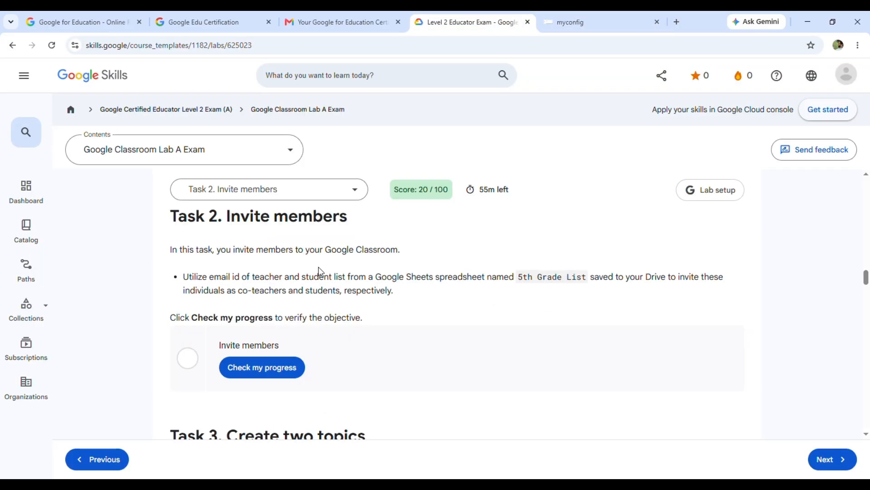
scroll(521, 299, down, 1)
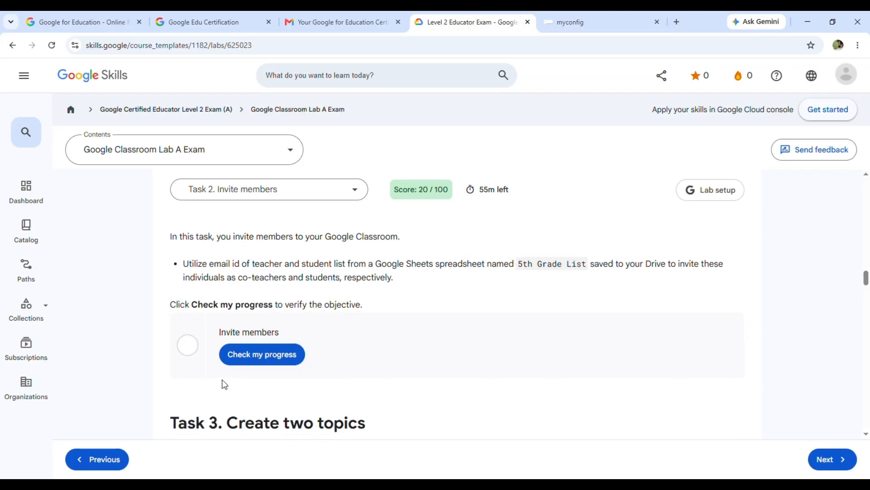
click(252, 356)
scroll(530, 312, down, 4)
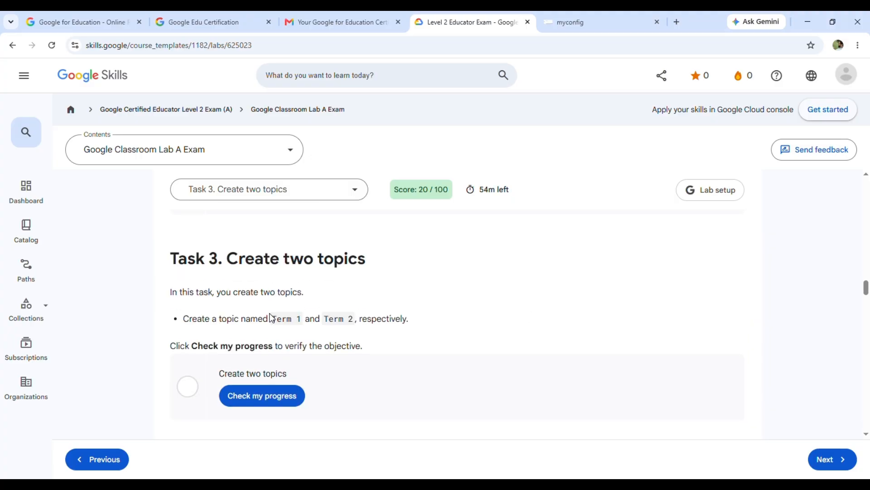
Copy the topic name from the Task 3 instructions and add a Term 1 topic to the Flipped Class classwork
drag(272, 319, 307, 324)
click(570, 22)
click(261, 154)
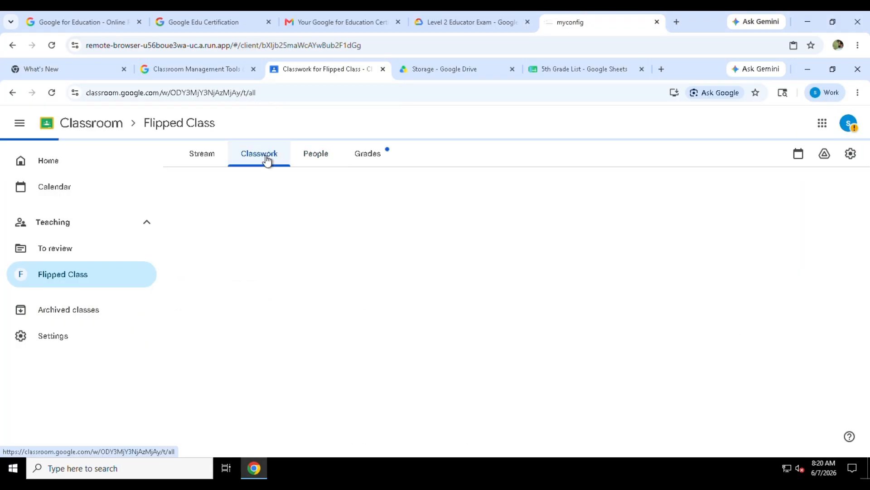
click(294, 198)
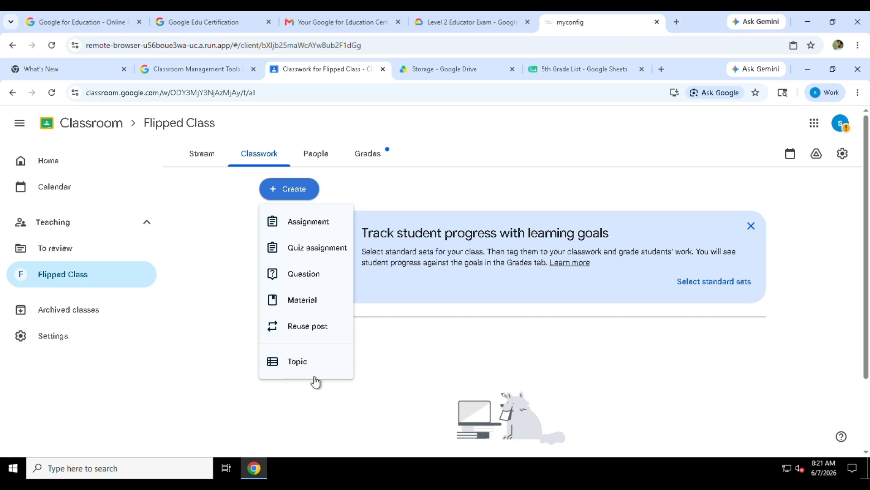
click(303, 363)
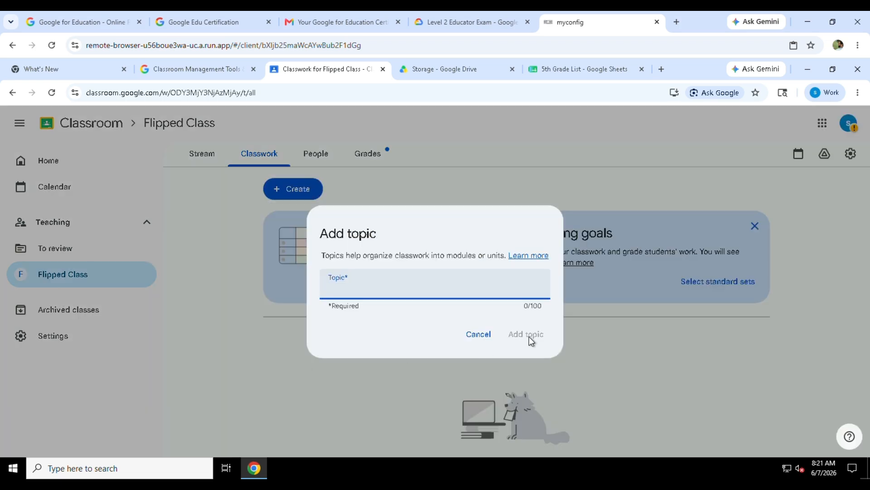
key(ctrl+v)
Copy the second topic name from Task 3, reconnect the remote browser and add a Term 2 topic to the classwork
click(496, 18)
drag(323, 319, 353, 317)
key(ctrl+Tab)
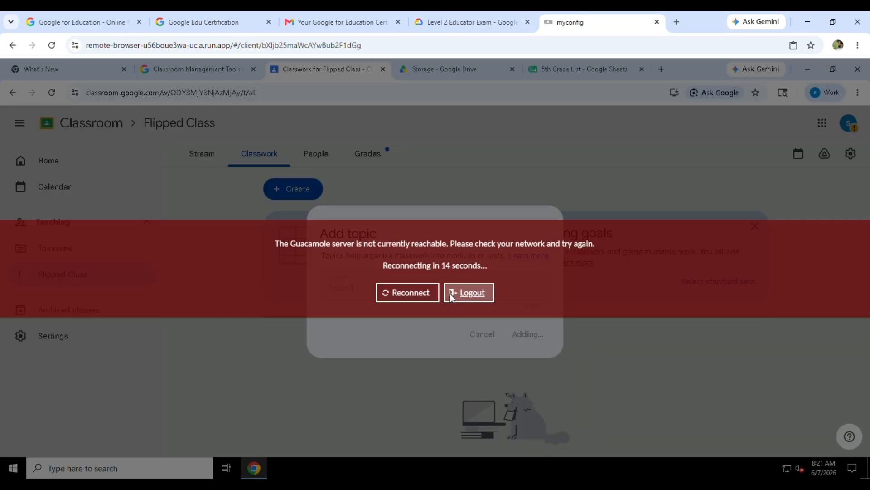
click(424, 294)
click(298, 189)
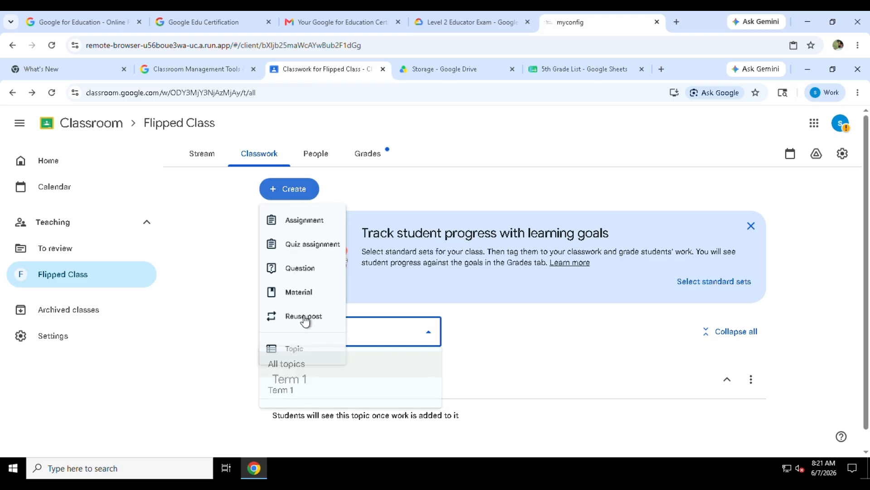
click(298, 363)
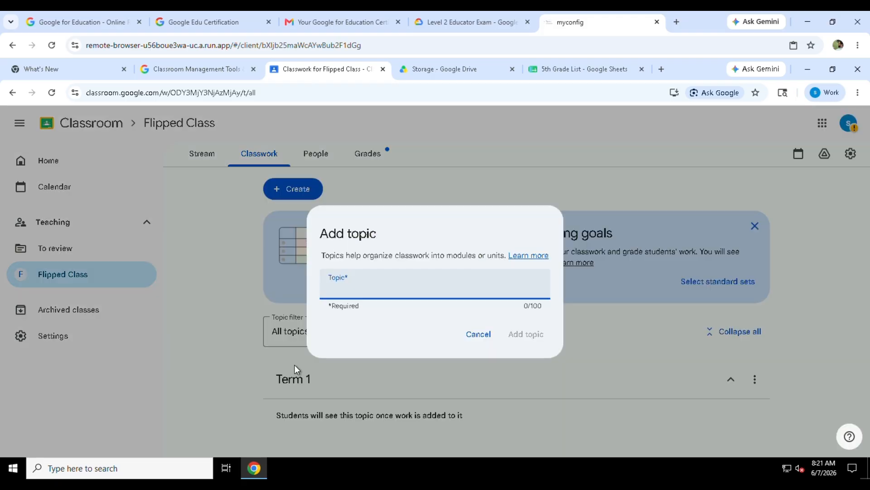
key(ctrl+v)
click(539, 342)
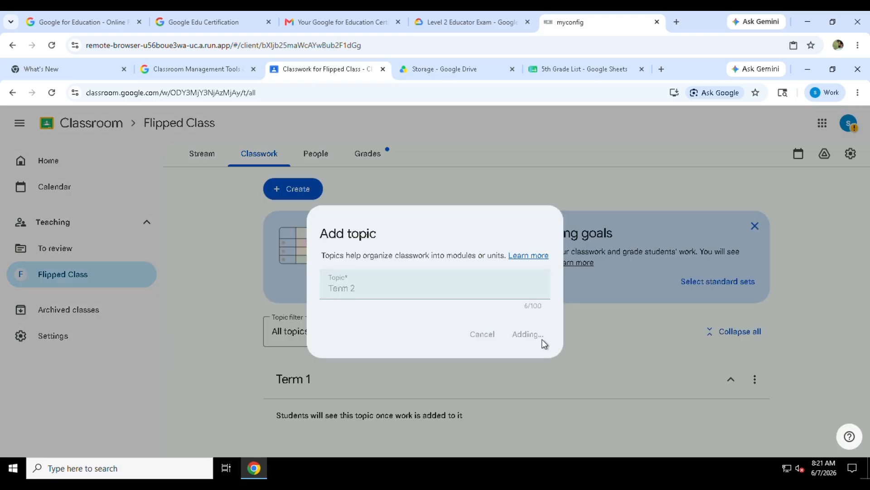
Check the lab progress for Task 3 and copy the assignment name Unit 1 from the Task 4 instructions
key(ctrl+shift+Tab)
scroll(431, 342, down, 5)
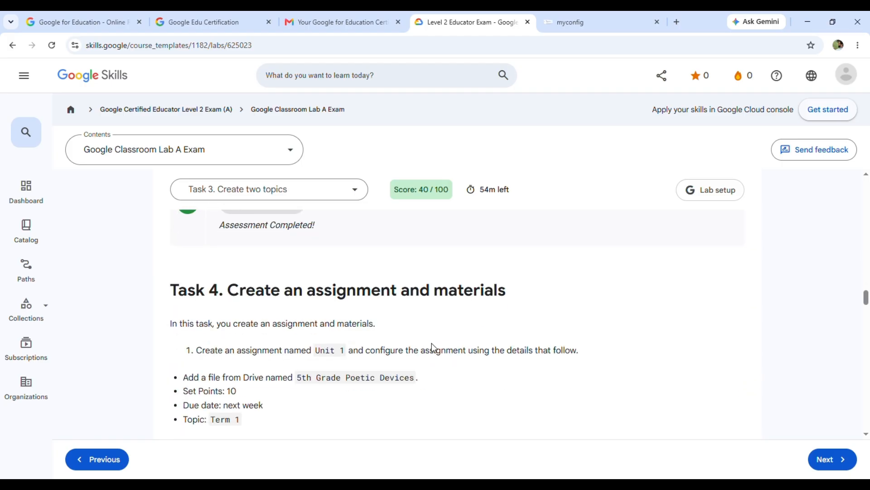
drag(322, 302, 346, 305)
key(ctrl+c)
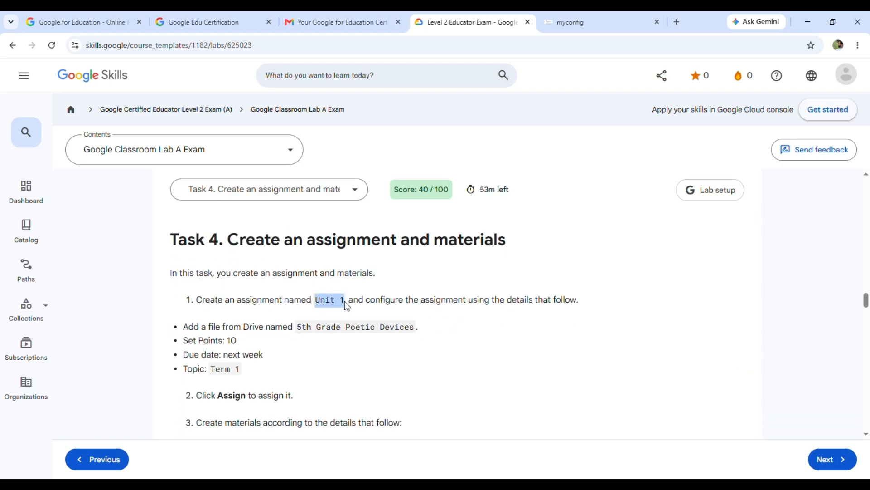
scroll(345, 303, down, 1)
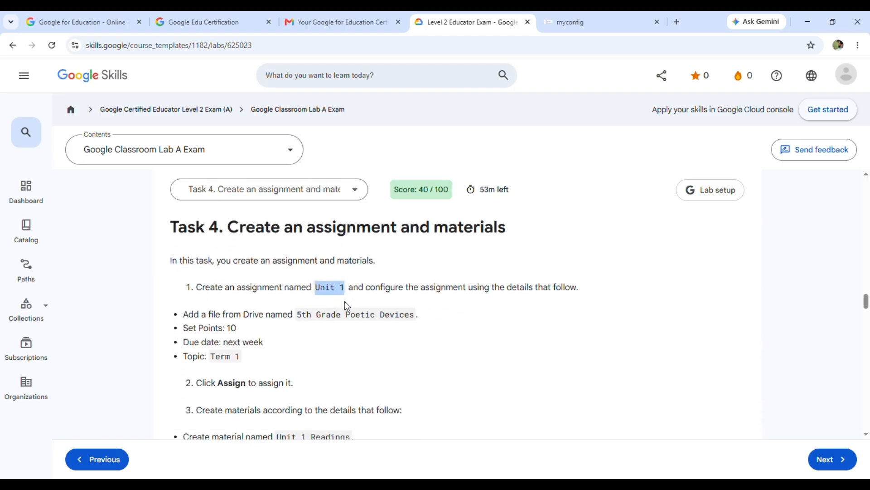
Create a new assignment in Flipped Class, dismiss the scheduling notice and title it Unit 1
click(570, 15)
click(282, 187)
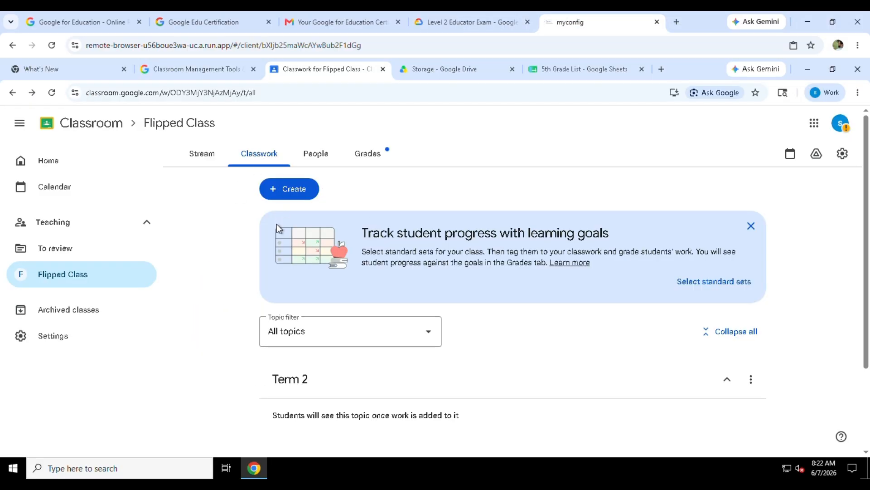
click(287, 225)
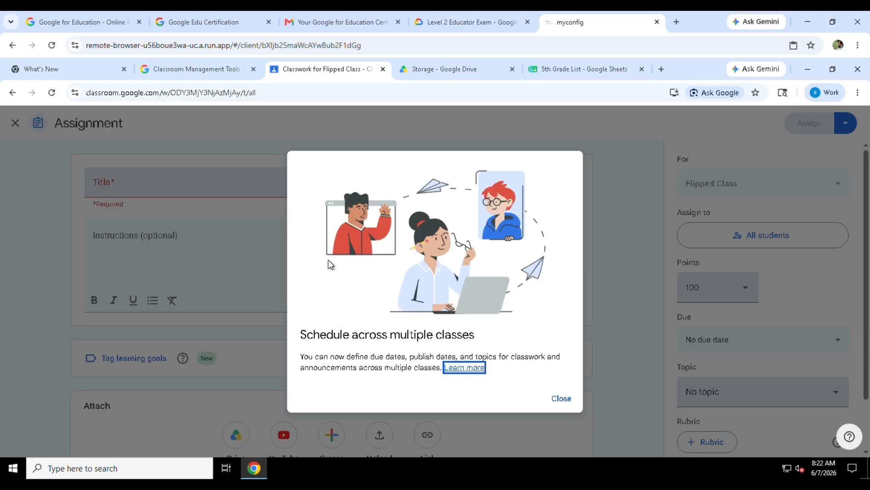
click(561, 398)
click(121, 182)
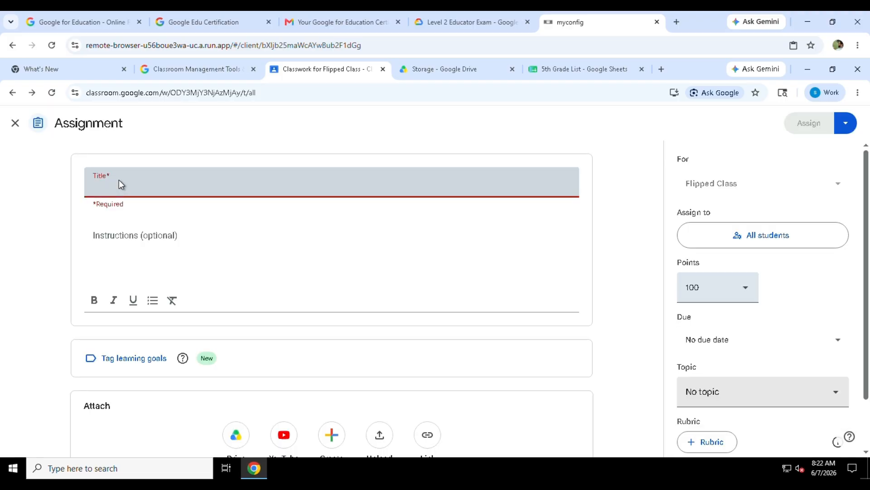
key(ctrl+v)
Attach the 5th Grade Poetic Devices presentation from Drive to the Unit 1 assignment, as Task 4 requires
click(445, 23)
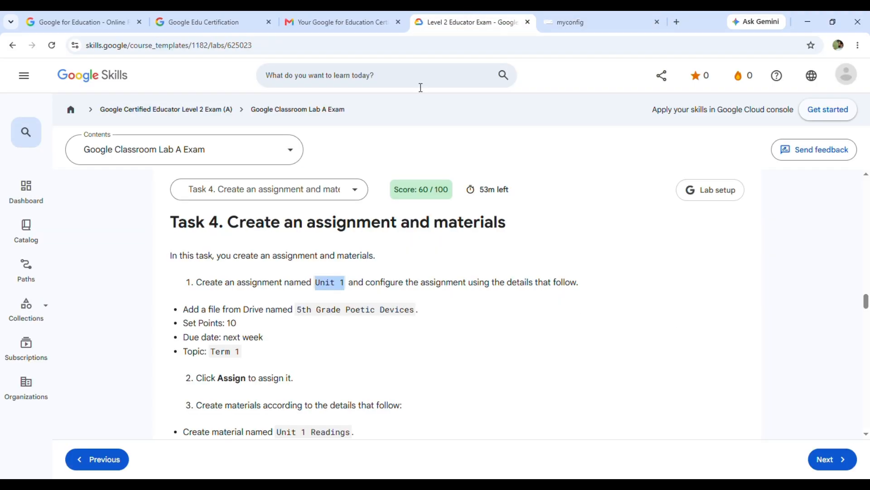
click(598, 21)
click(236, 436)
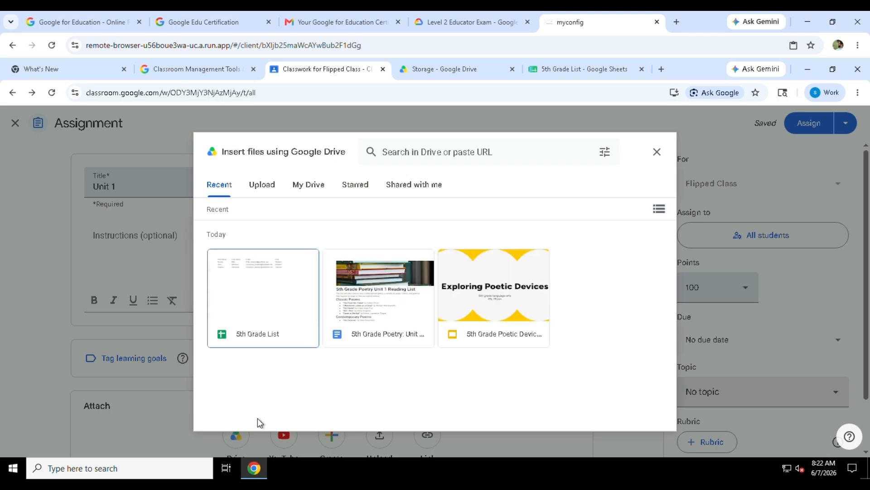
click(521, 312)
click(649, 416)
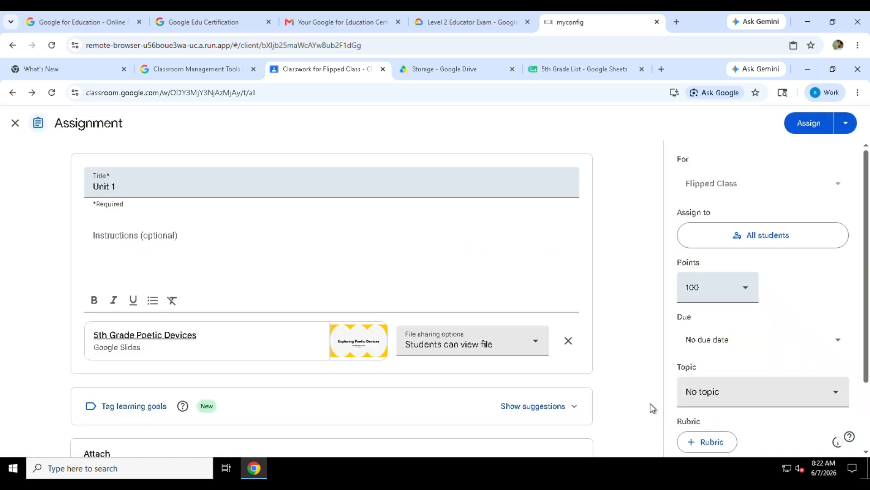
Set the Unit 1 assignment's points to 10 and its due date to 06/19/2026
click(746, 283)
click(841, 341)
click(839, 338)
click(480, 11)
click(584, 17)
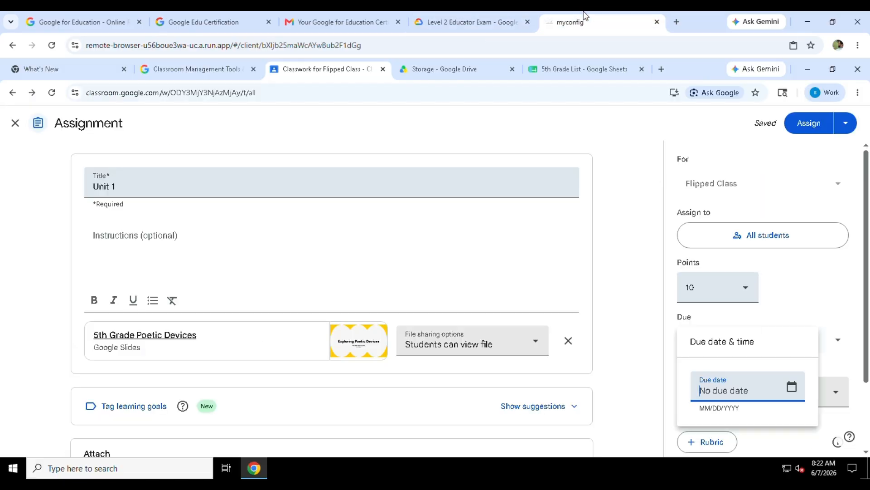
click(794, 391)
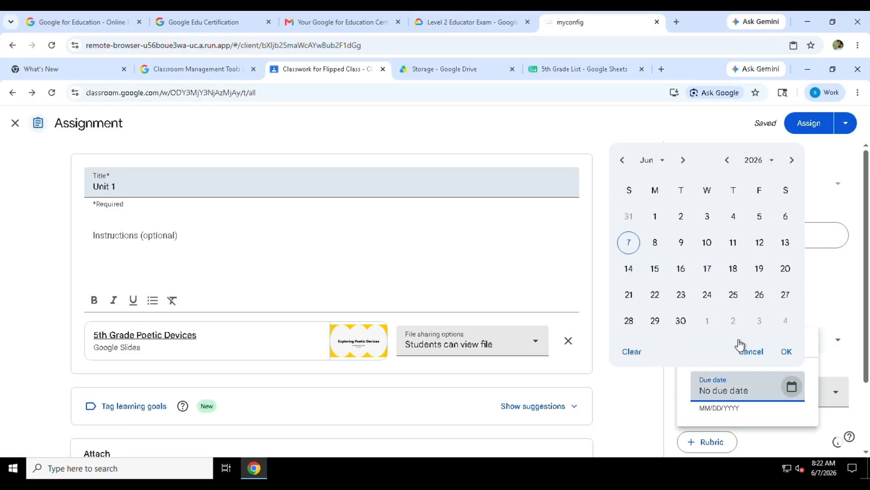
click(759, 269)
click(789, 353)
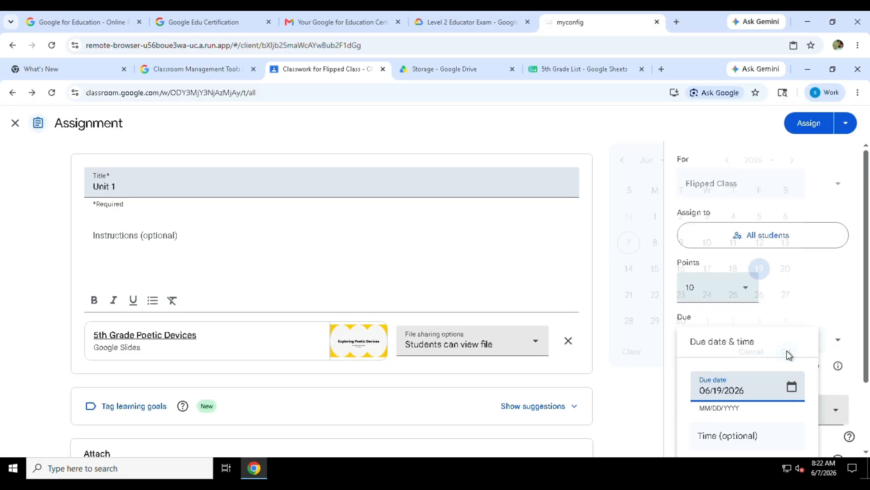
click(845, 313)
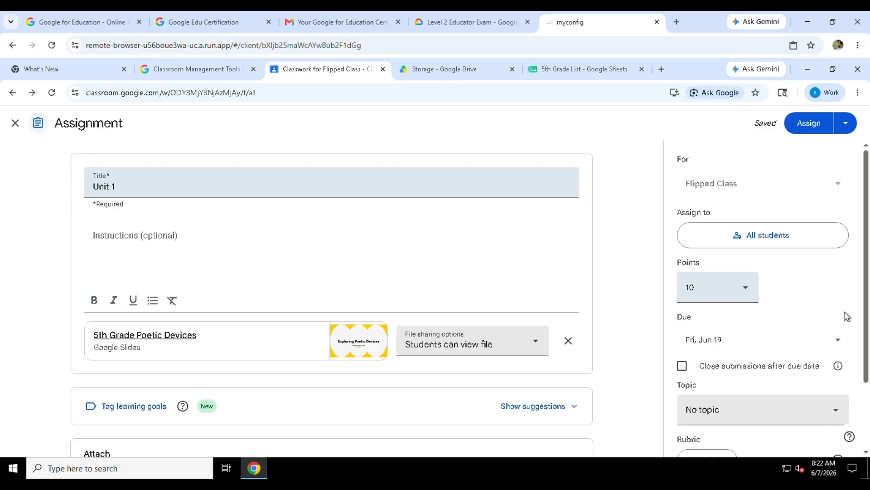
Set the Unit 1 assignment's topic to Term 1 and assign it to Flipped Class
click(834, 412)
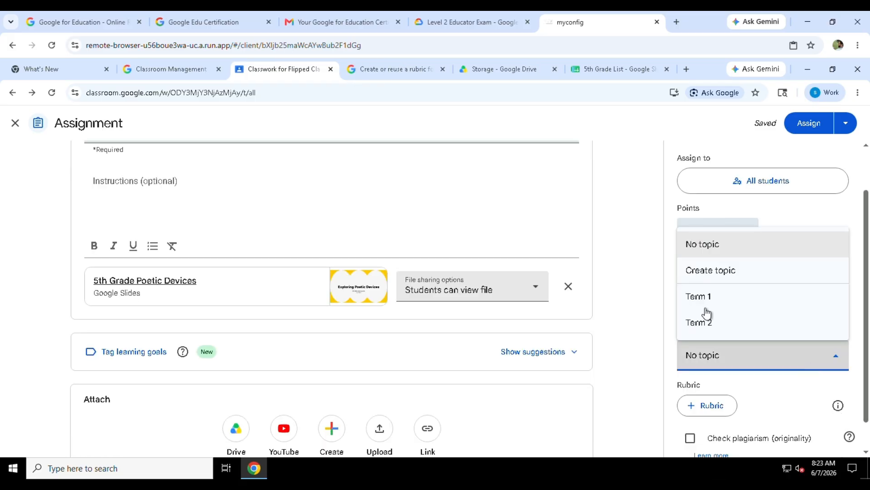
click(724, 306)
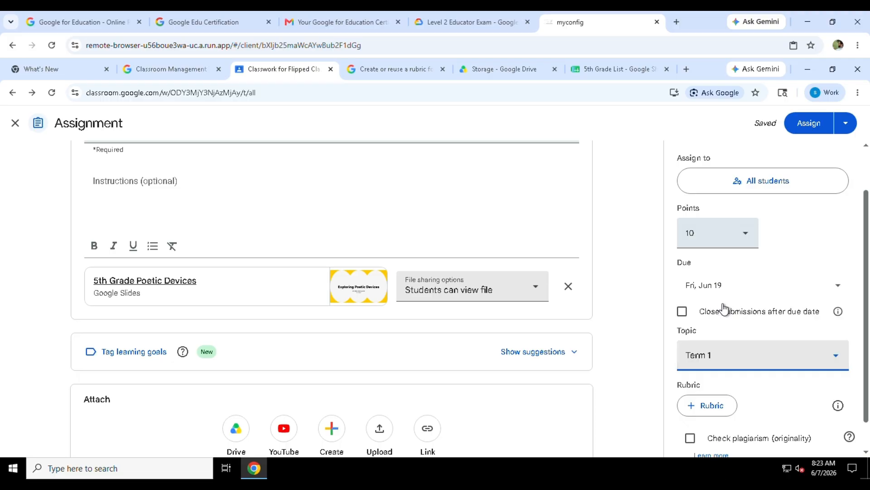
click(486, 17)
click(589, 21)
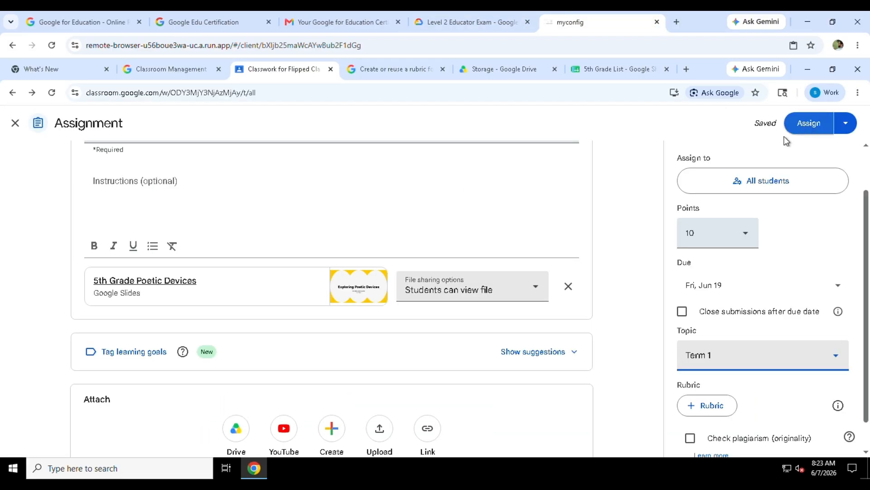
Read the Task 4 material details, create a new material in Flipped Class and attach 5th Grade Poetry: Unit 1 Reading List from Drive
click(467, 14)
scroll(371, 270, down, 1)
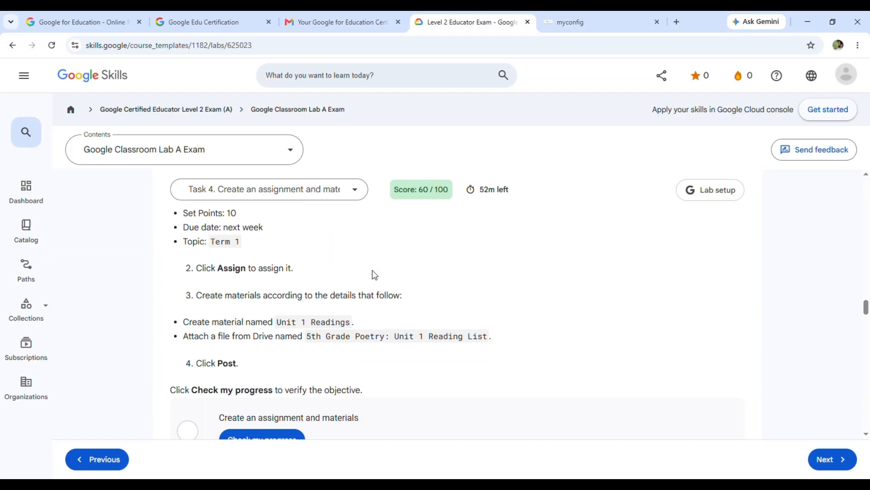
scroll(422, 349, down, 1)
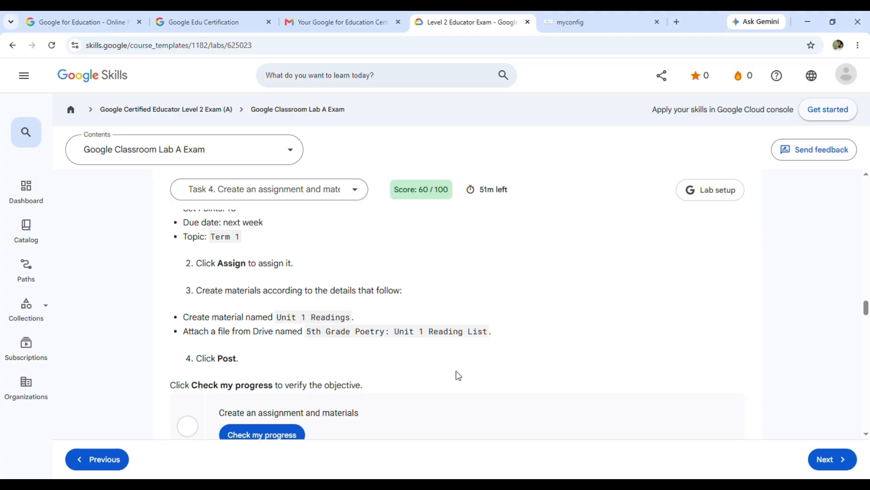
click(608, 14)
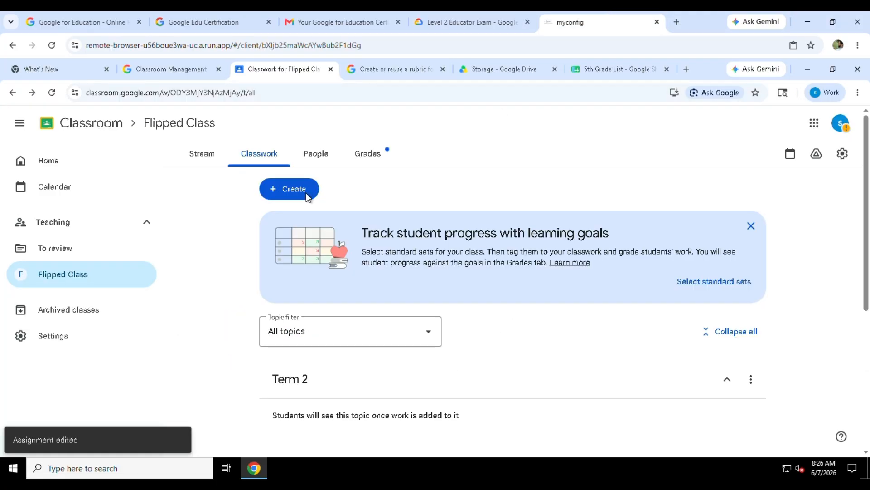
click(289, 189)
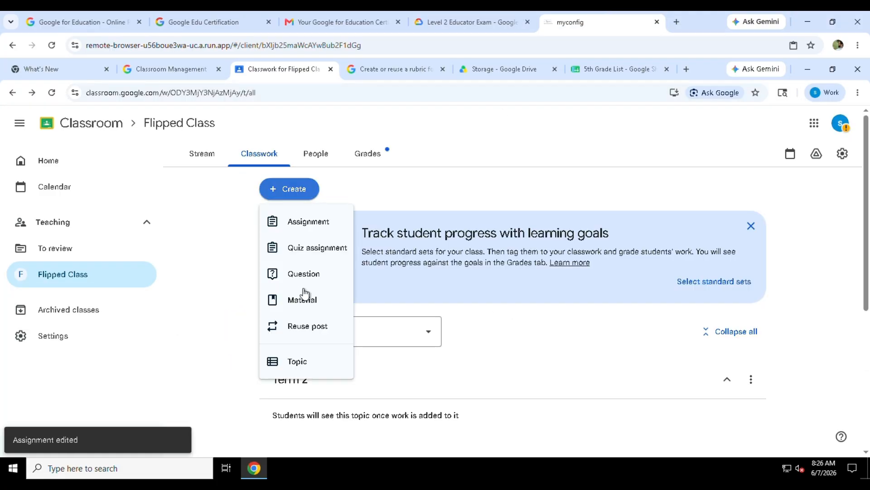
click(303, 299)
click(235, 434)
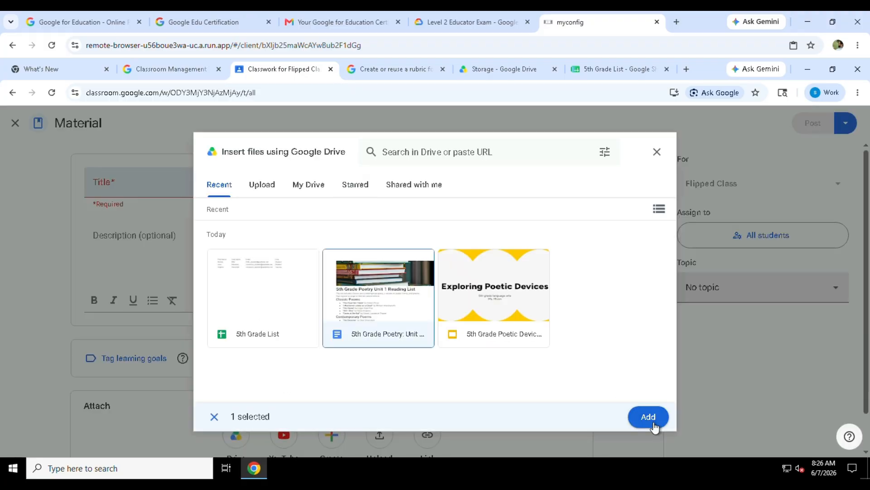
click(651, 420)
Title the material Unit 1 Readings, copying the name from the Task 4 instructions, and post it
click(474, 22)
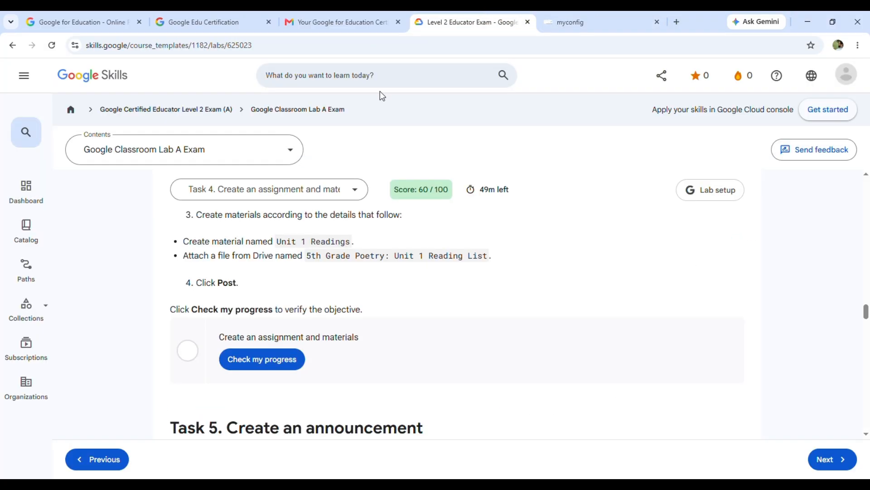
drag(277, 245, 355, 241)
key(ctrl+c)
click(584, 21)
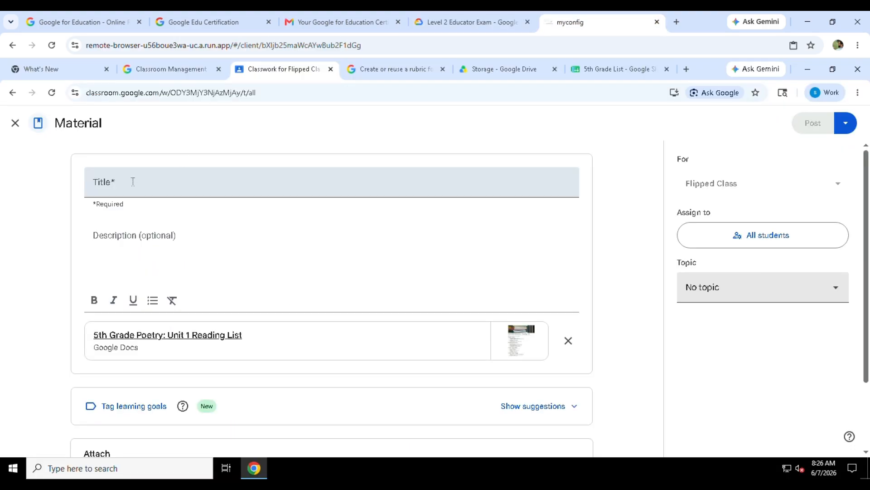
key(ctrl+v)
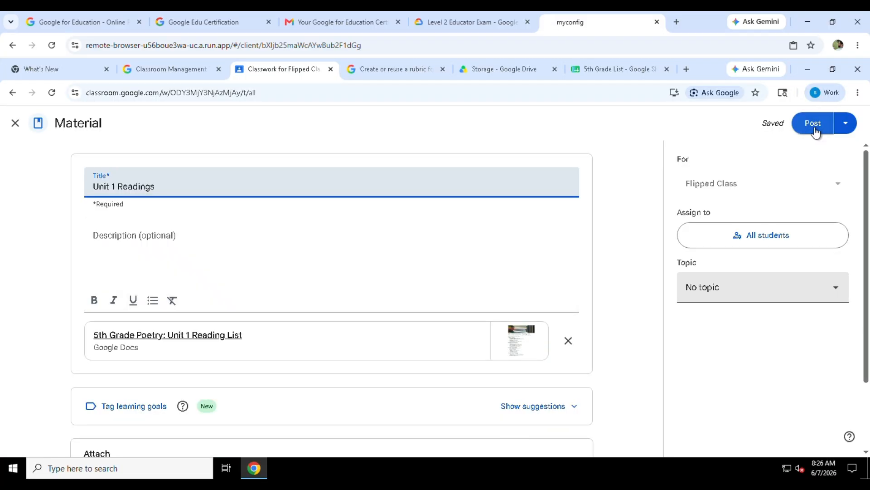
click(812, 129)
Check the lab progress for Task 4 and review the Unit 1 assignment requirements
click(487, 14)
click(275, 363)
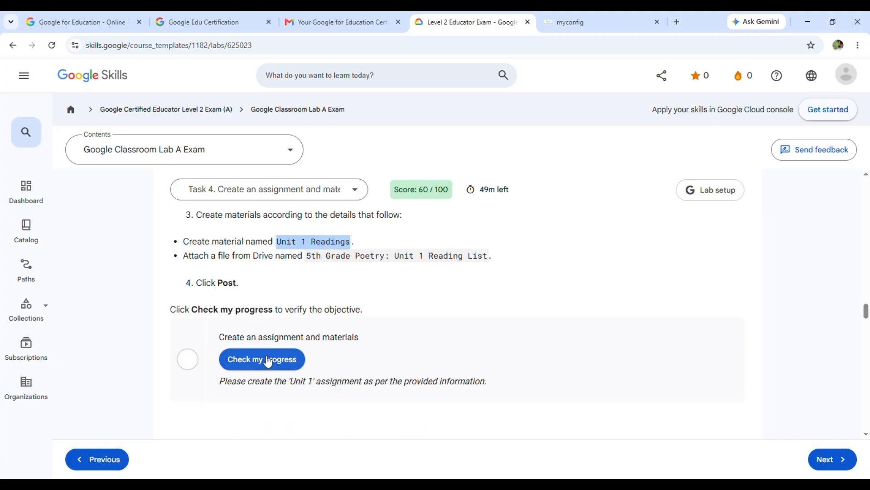
click(266, 358)
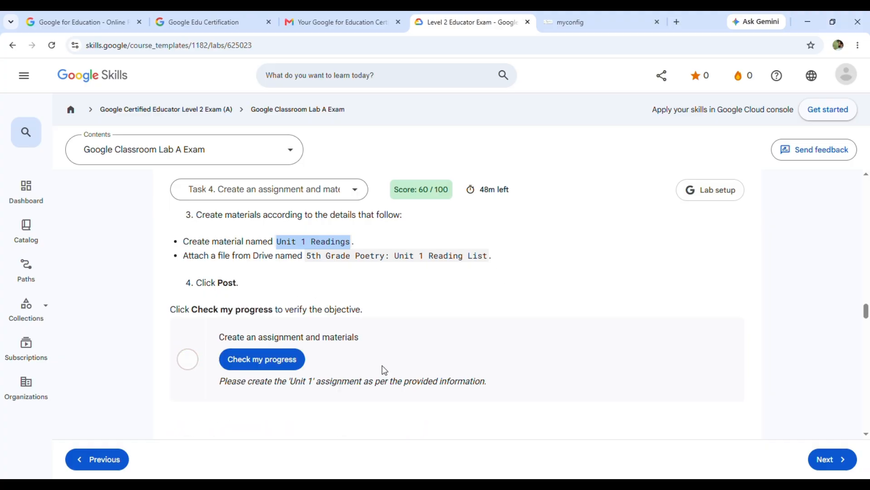
scroll(384, 370, up, 3)
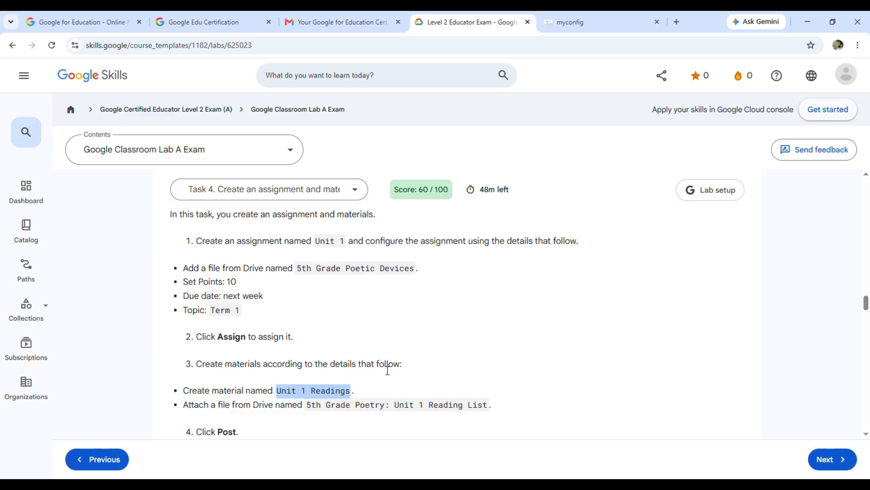
Open the Unit 1 assignment under Term 1 for editing and compare its settings with the Task 4 instructions
click(589, 22)
scroll(566, 326, down, 2)
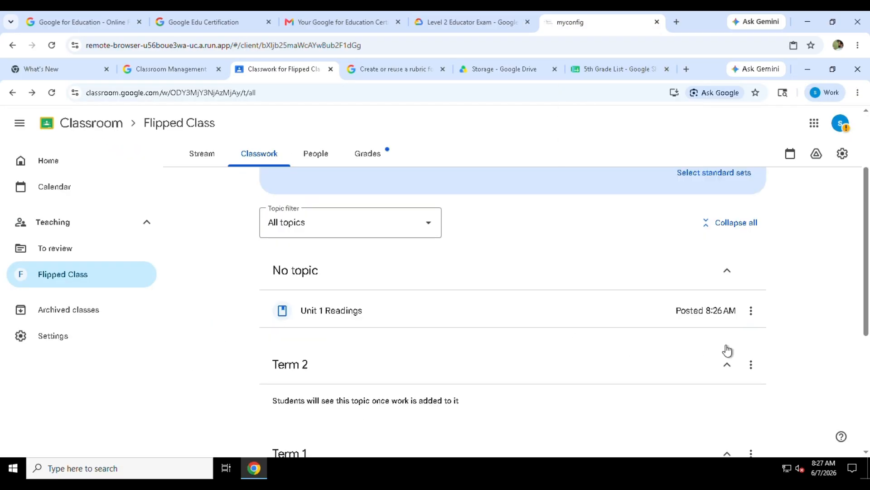
scroll(725, 349, down, 3)
click(751, 326)
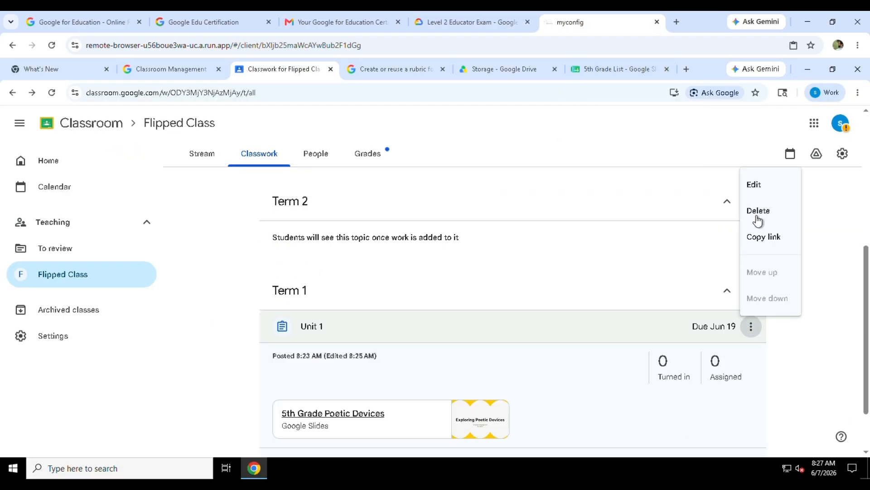
click(760, 195)
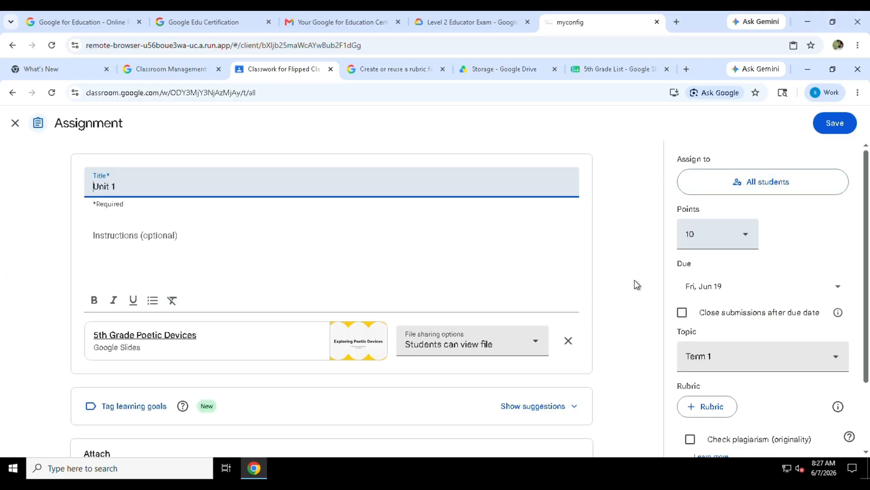
click(451, 14)
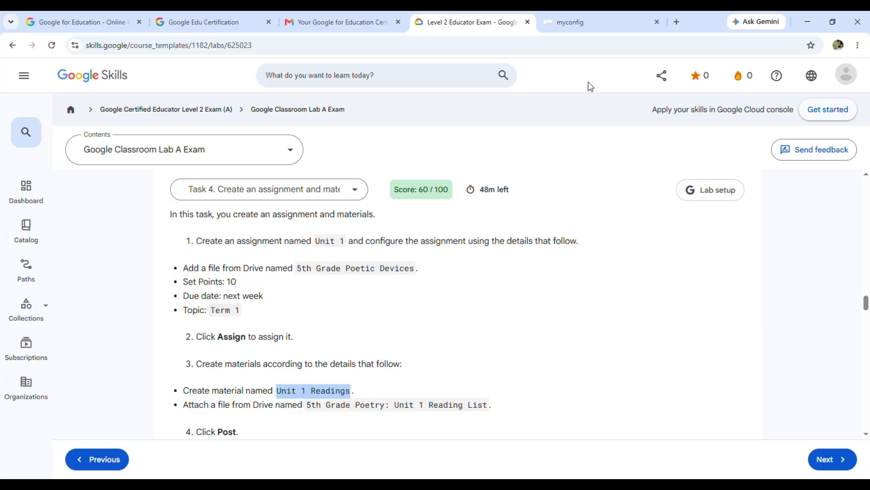
Set the Unit 1 assignment's due date to June 12, 2026 and save the assignment
click(588, 22)
click(825, 295)
click(802, 341)
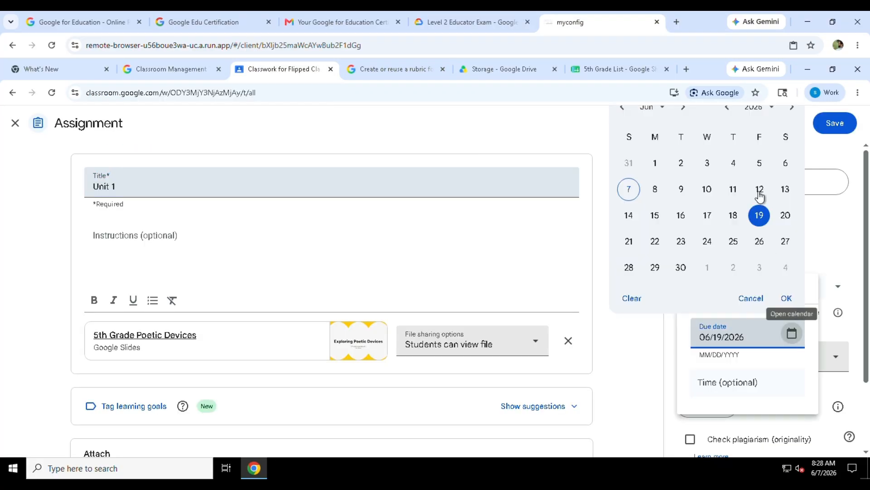
click(758, 189)
click(787, 297)
click(835, 121)
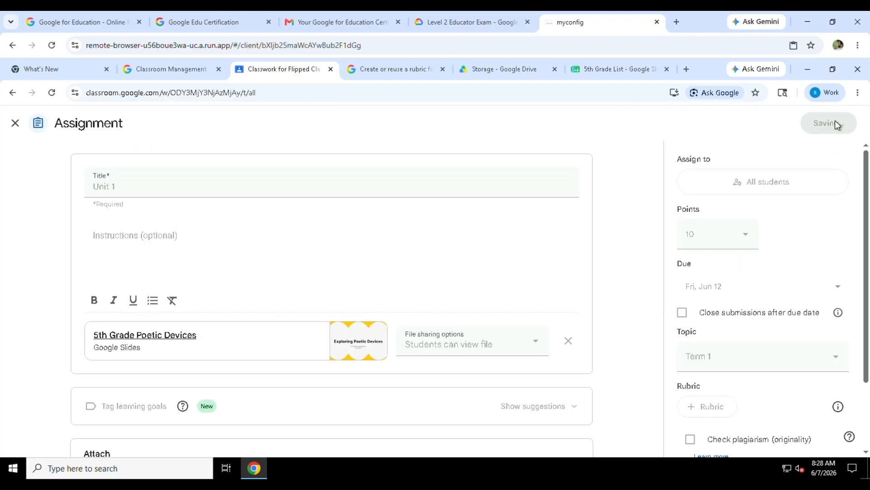
Recheck the lab progress for Task 4 and copy the reminder description from the Task 5 instructions
click(511, 14)
scroll(258, 358, down, 2)
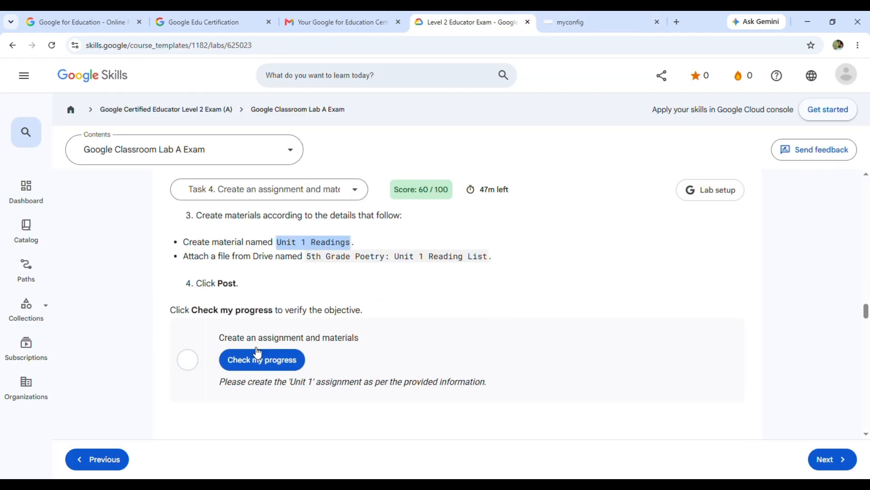
click(260, 358)
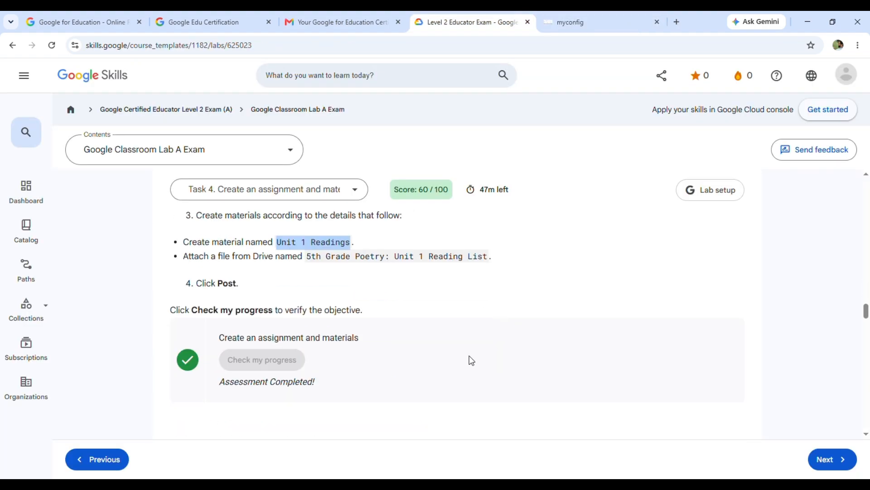
scroll(469, 356, down, 5)
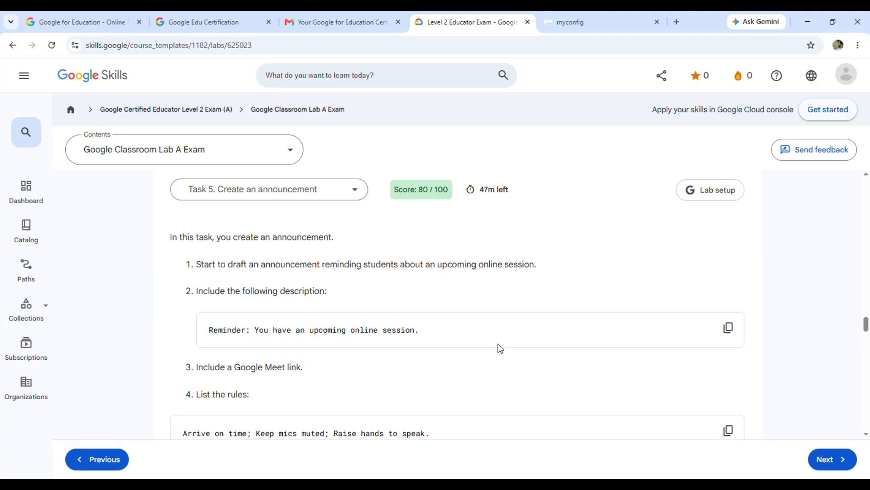
scroll(501, 348, down, 1)
click(728, 299)
scroll(452, 305, up, 1)
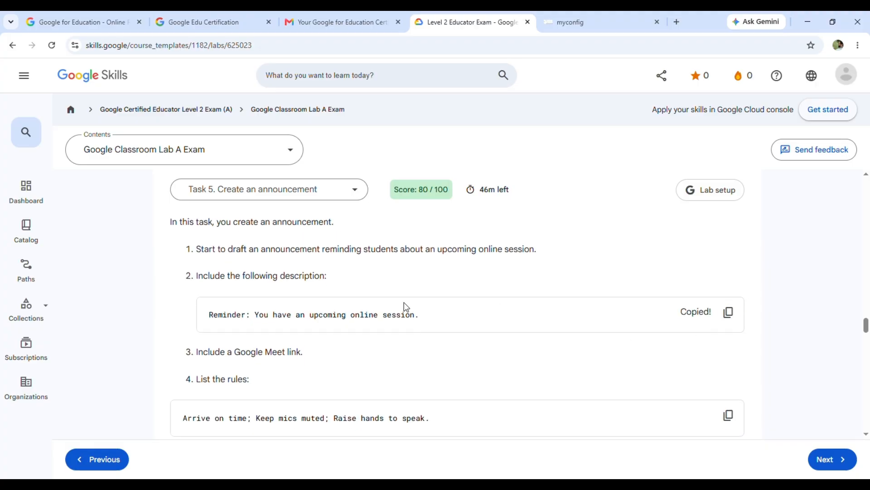
Generate the Google Meet link for Flipped Class on its stream page
click(577, 16)
click(202, 154)
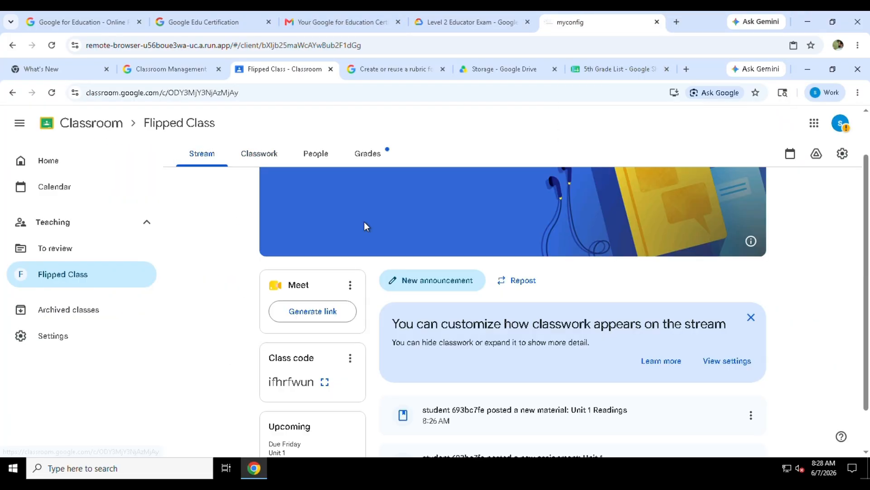
click(328, 315)
click(557, 356)
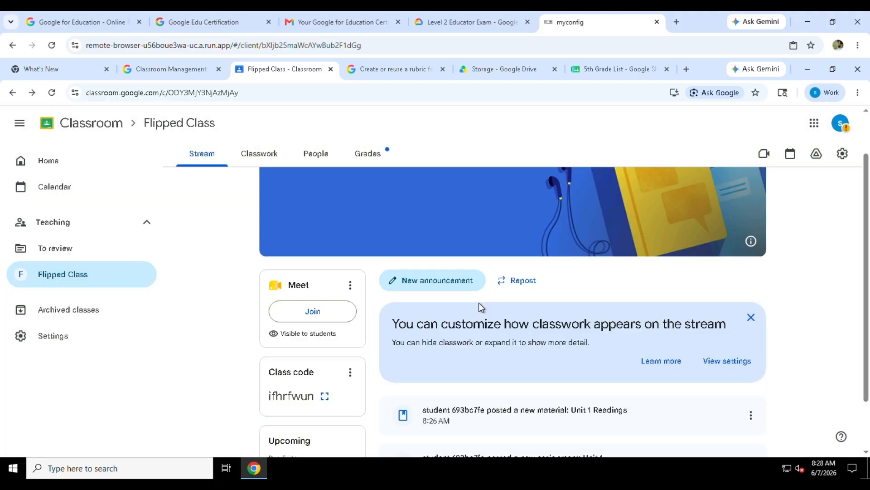
Post an announcement reading "Reminder: You have an upcoming online session." followed by "Arrive on time; Keep mics muted; Raise hands to speak."
click(448, 284)
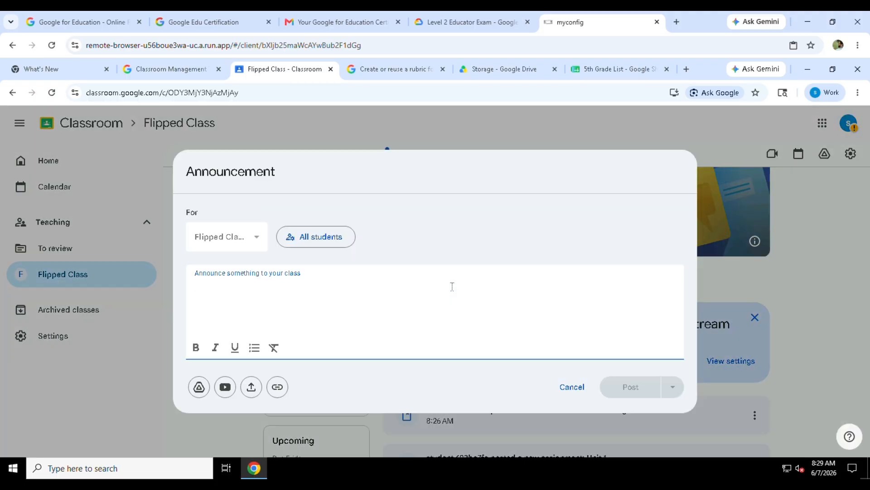
key(ctrl+v)
click(472, 22)
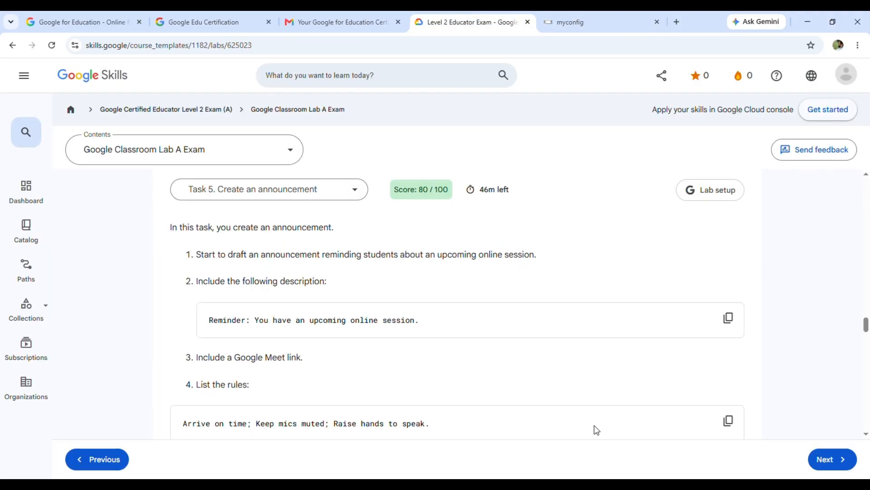
click(731, 432)
click(617, 13)
key(ctrl+v)
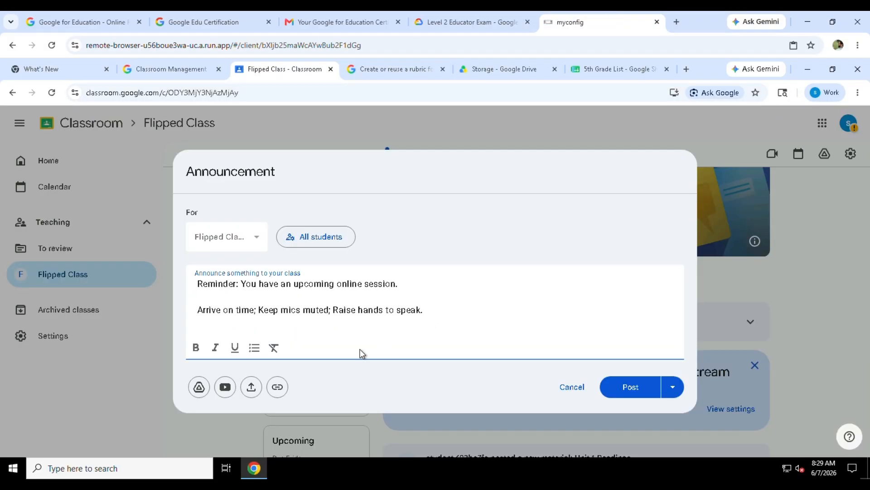
click(631, 388)
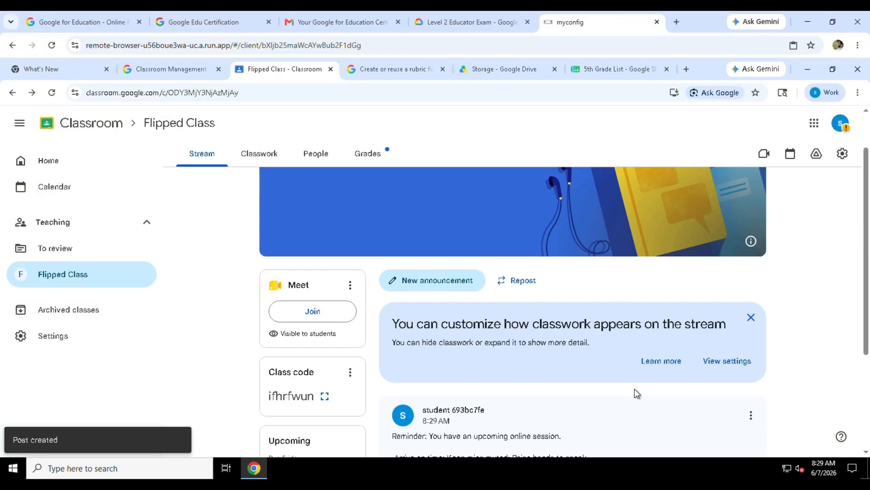
Copy the class Meet link, add it to the text of the online session announcement and save the edit
click(351, 176)
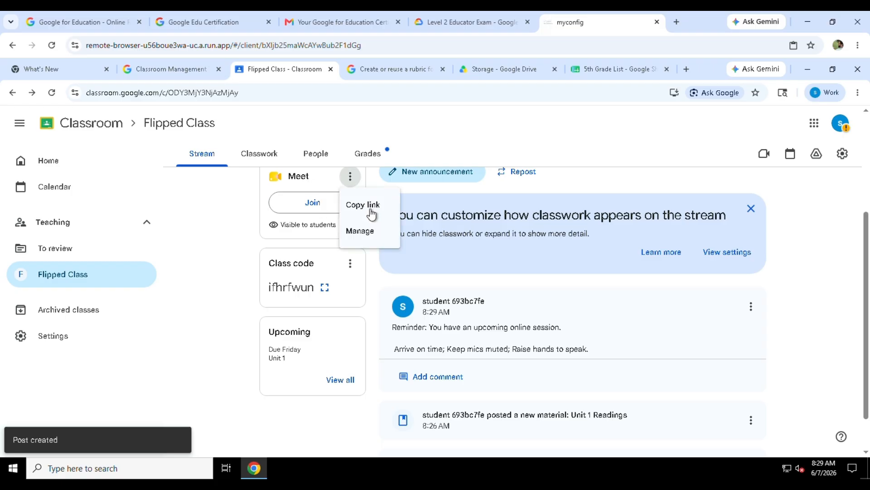
click(370, 214)
click(751, 306)
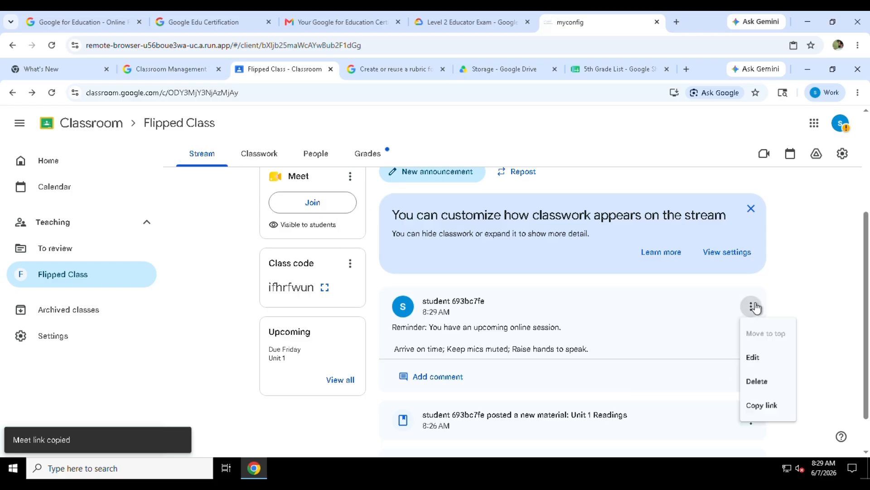
click(755, 362)
key(Return)
key(Return)
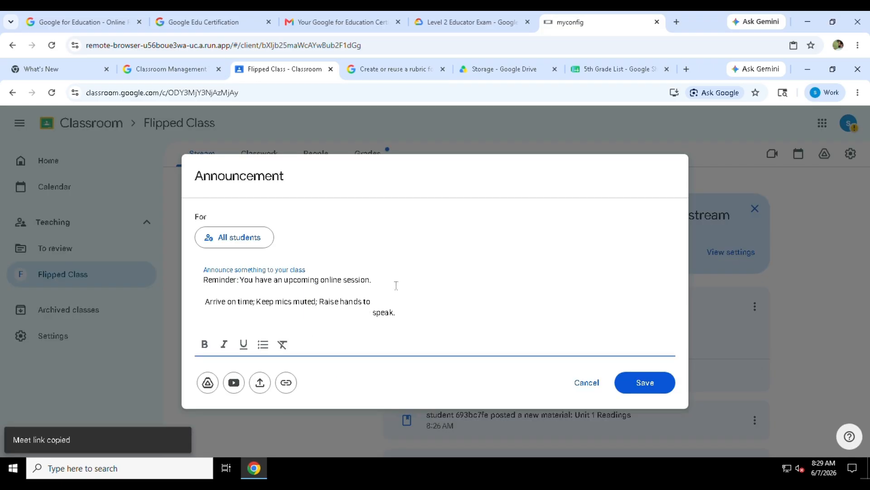
key(ctrl+v)
click(659, 383)
Check the lab progress for the Task 5 announcement objective
key(ctrl+Page_Up)
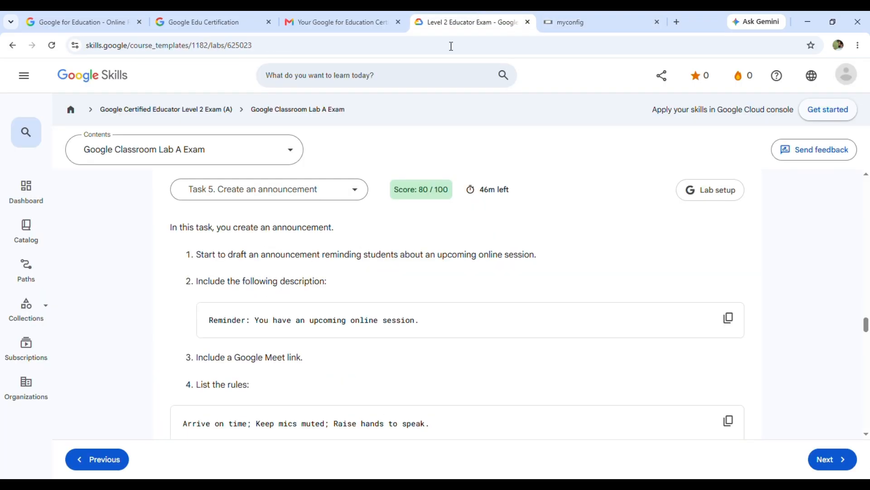
scroll(274, 386, down, 3)
click(272, 381)
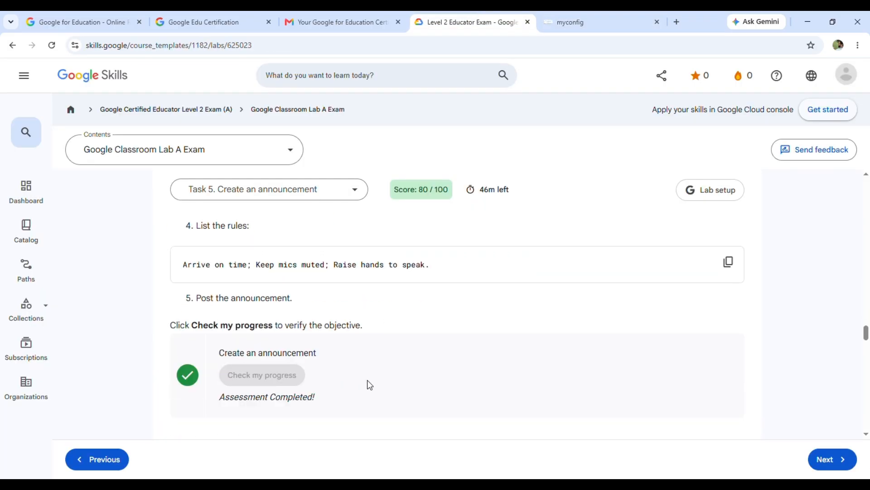